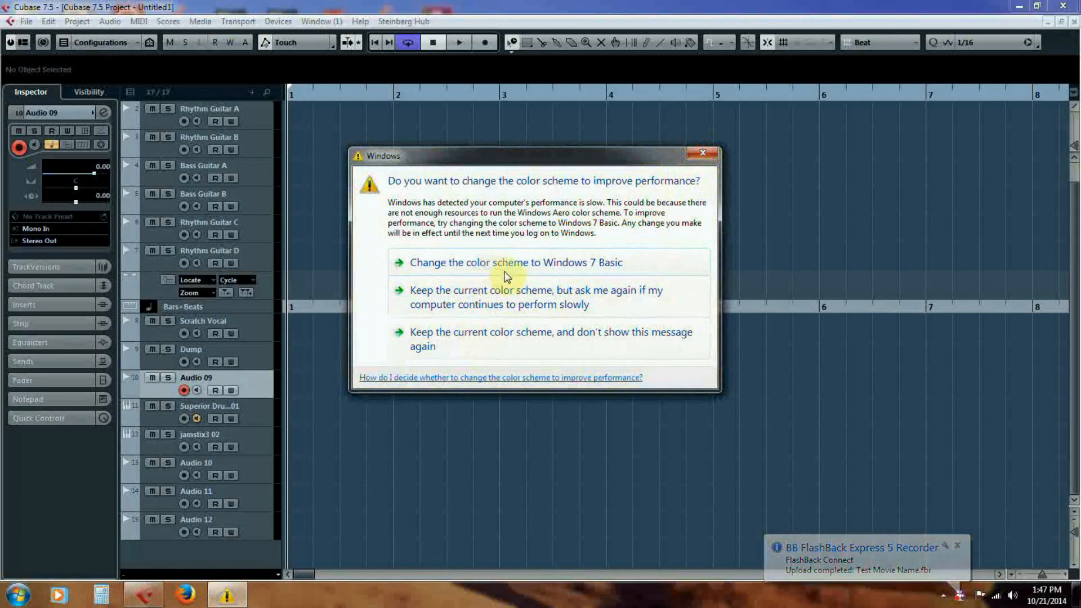
Step: Keep the current Windows color scheme, with the option to ask again if the computer continues to perform slowly
left_click(641, 304)
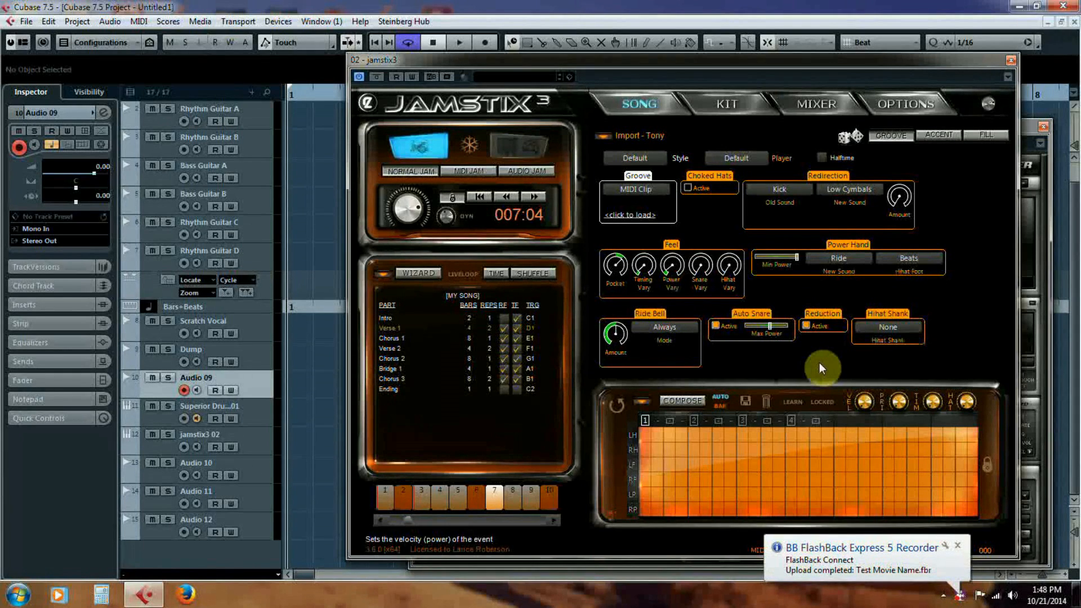
Step: Use the Jamstix song wizard to create a song with the Import style
left_click(430, 277)
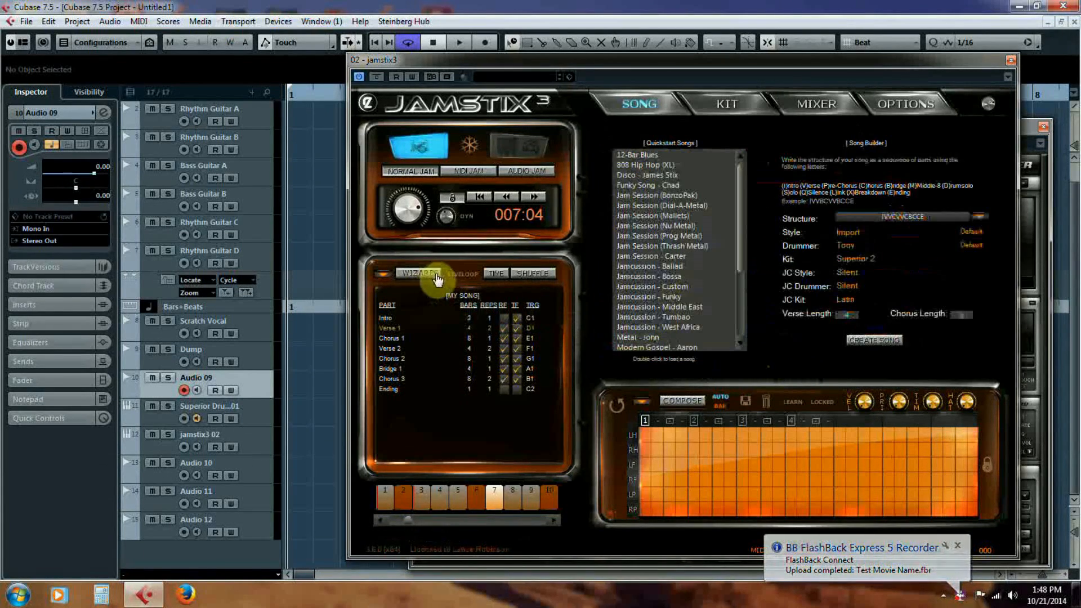
left_click(851, 239)
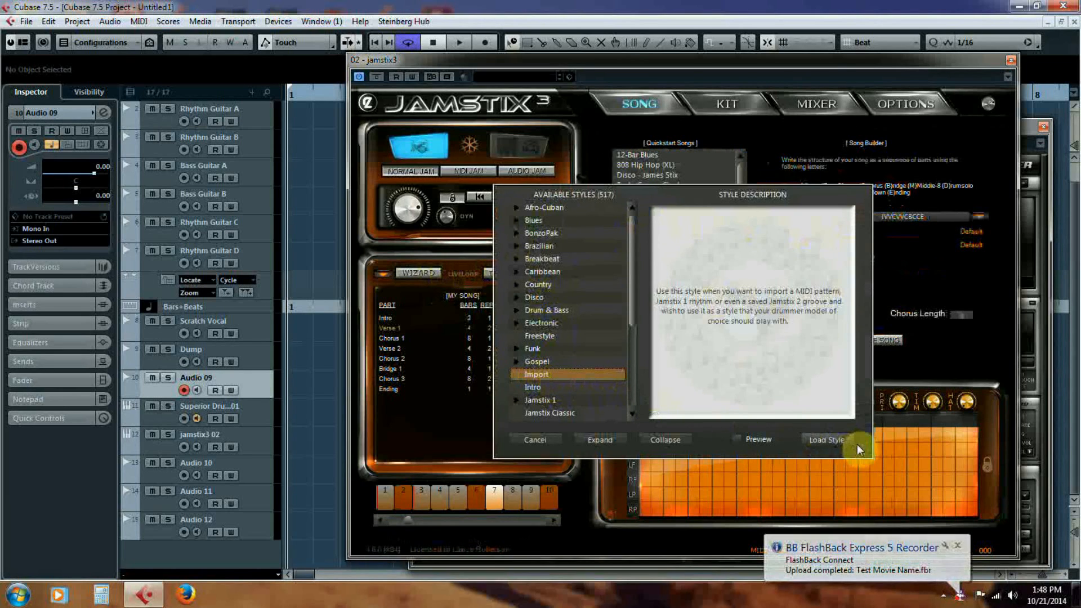
left_click(817, 439)
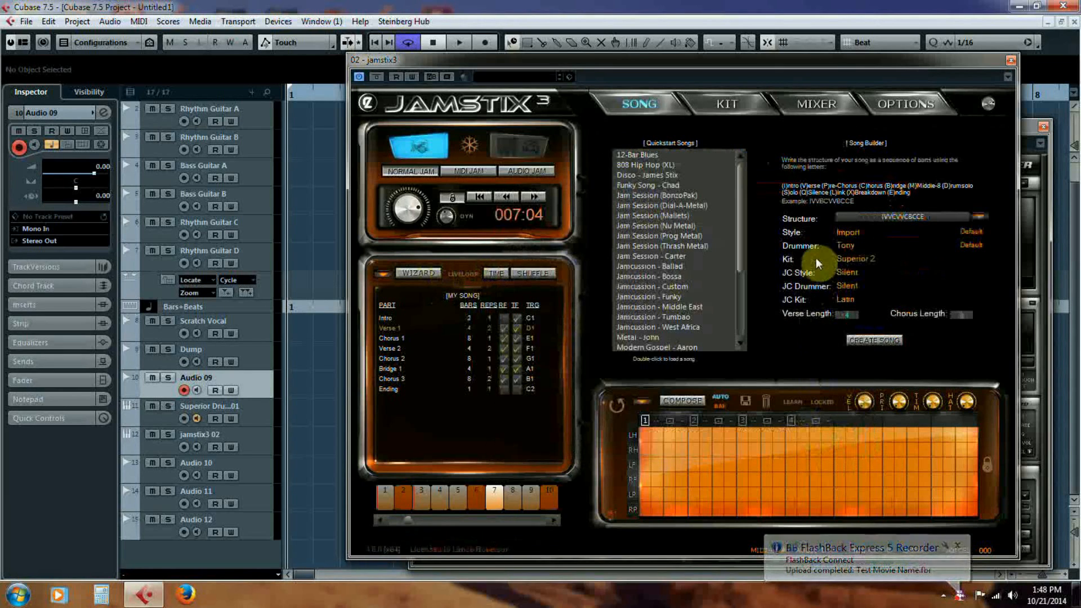
left_click(875, 341)
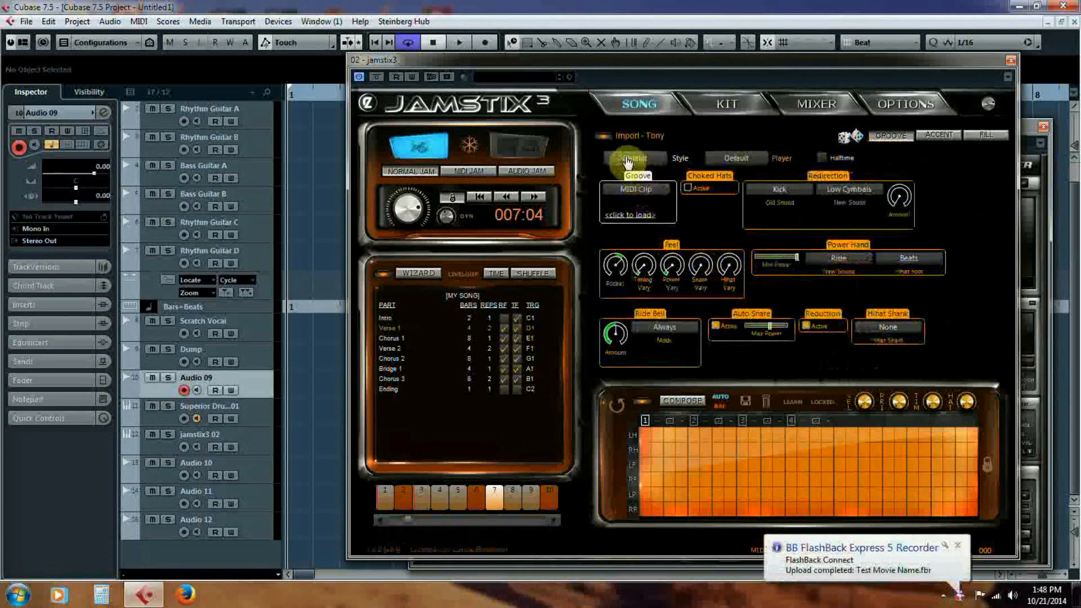
Step: Preview the MIDI groove 100 Funk Rock 05a.mid and import it as the MIDI clip for Verse 1
left_click(645, 221)
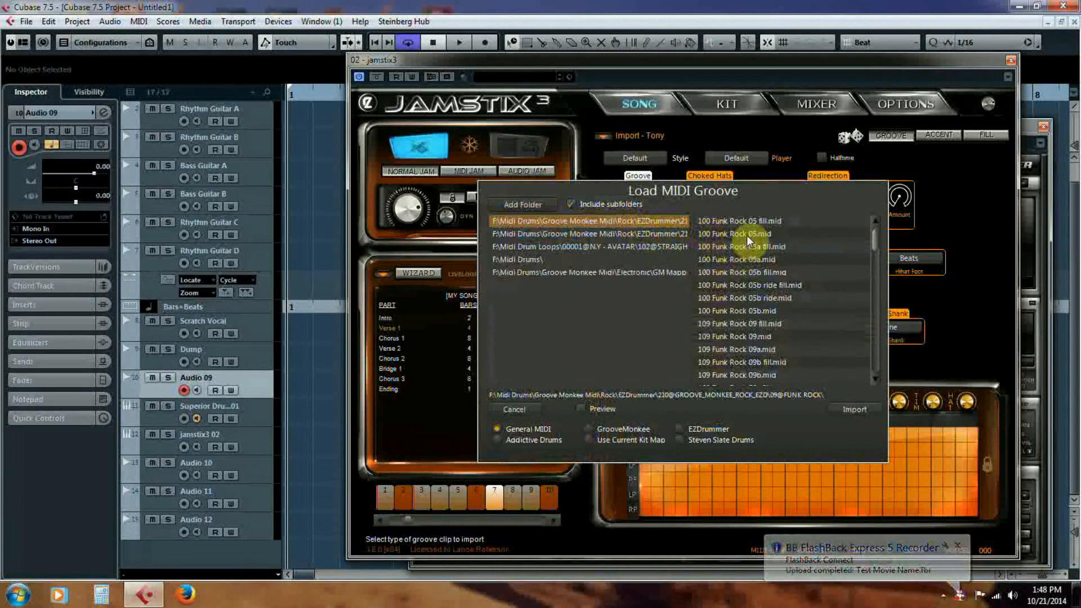
left_click(529, 205)
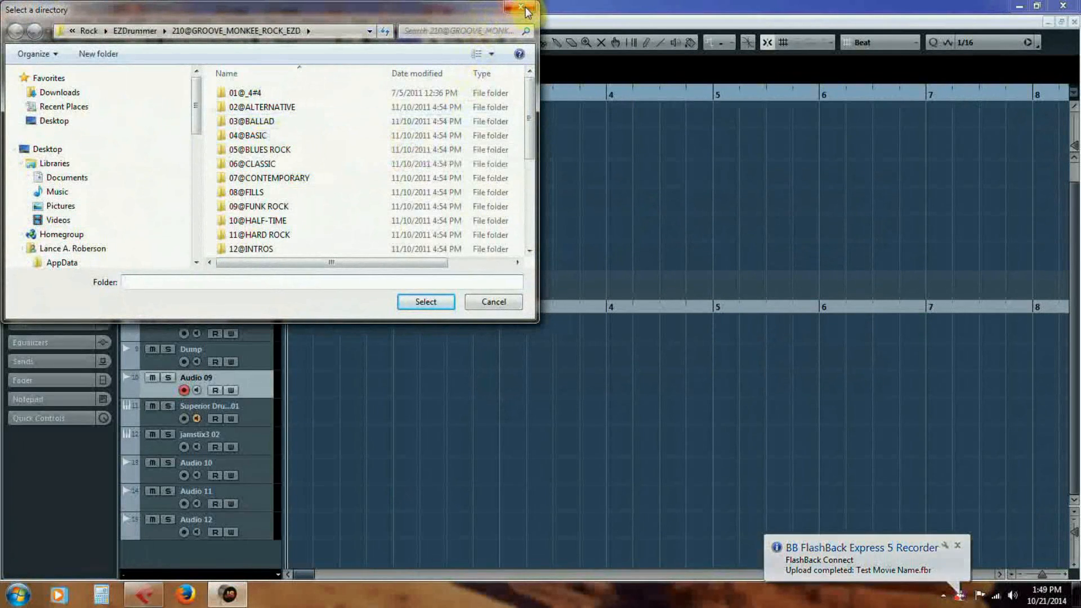
left_click(502, 309)
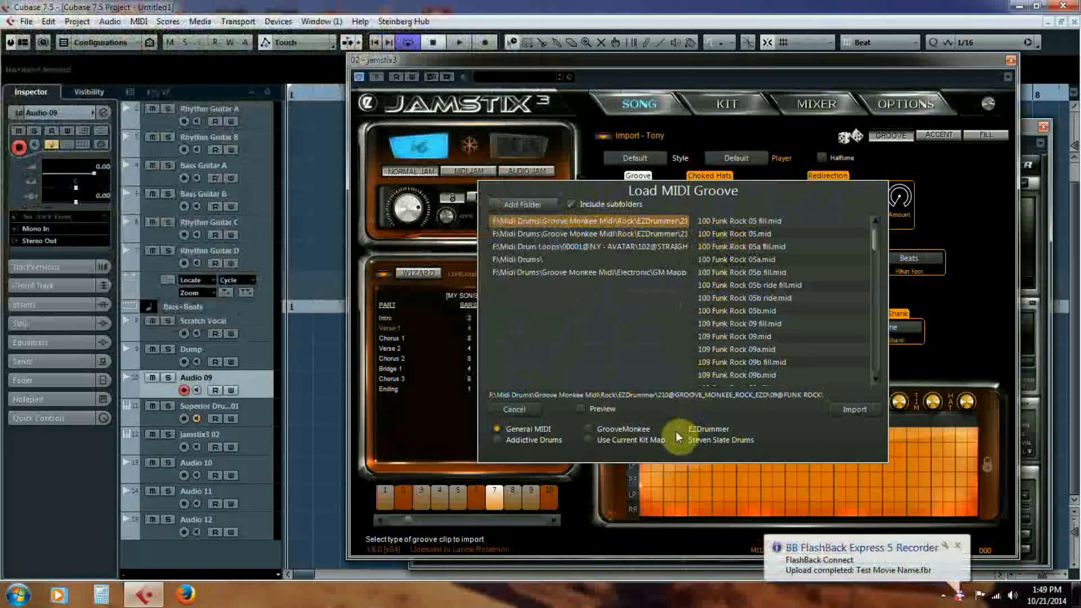
left_click(735, 246)
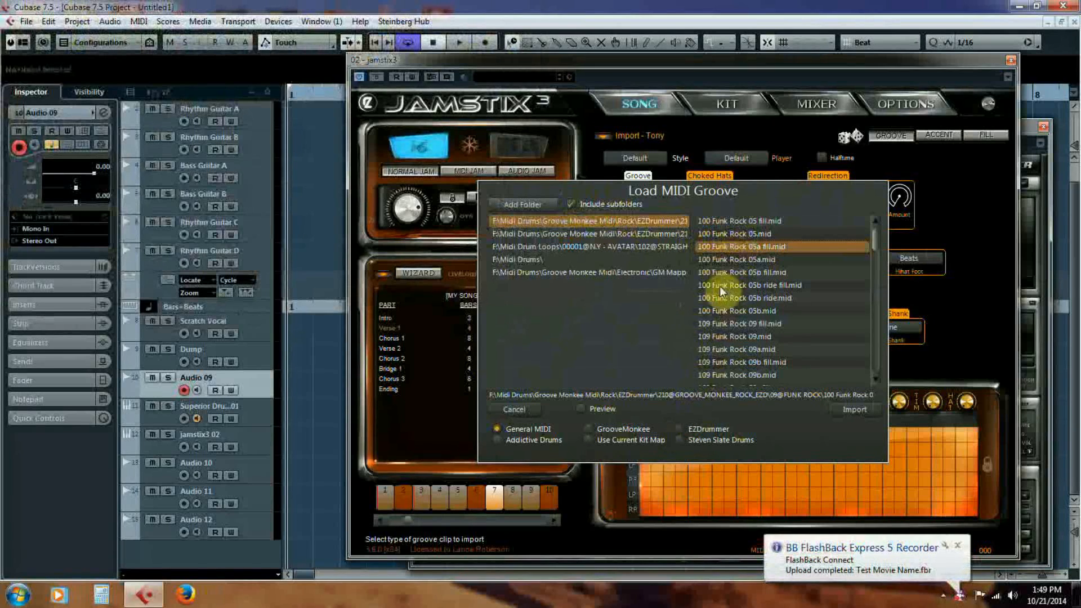
left_click(581, 405)
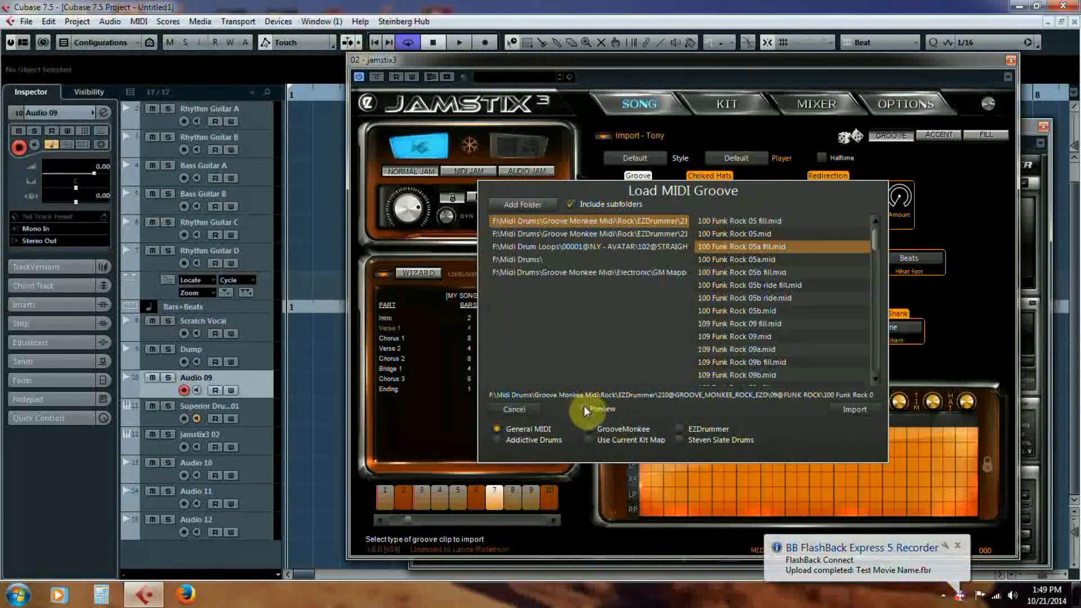
left_click(746, 259)
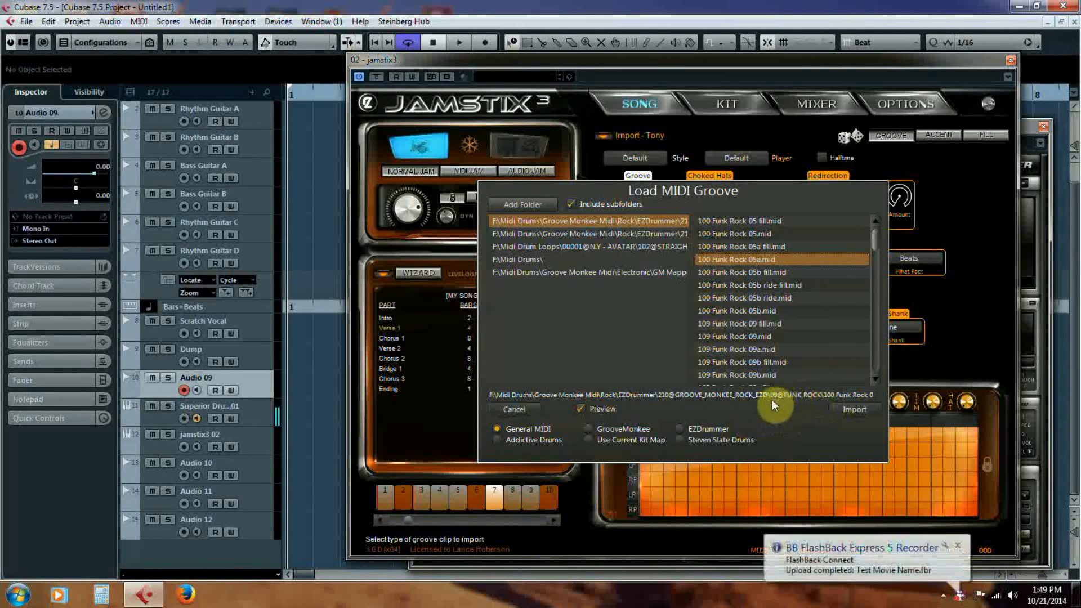
left_click(844, 406)
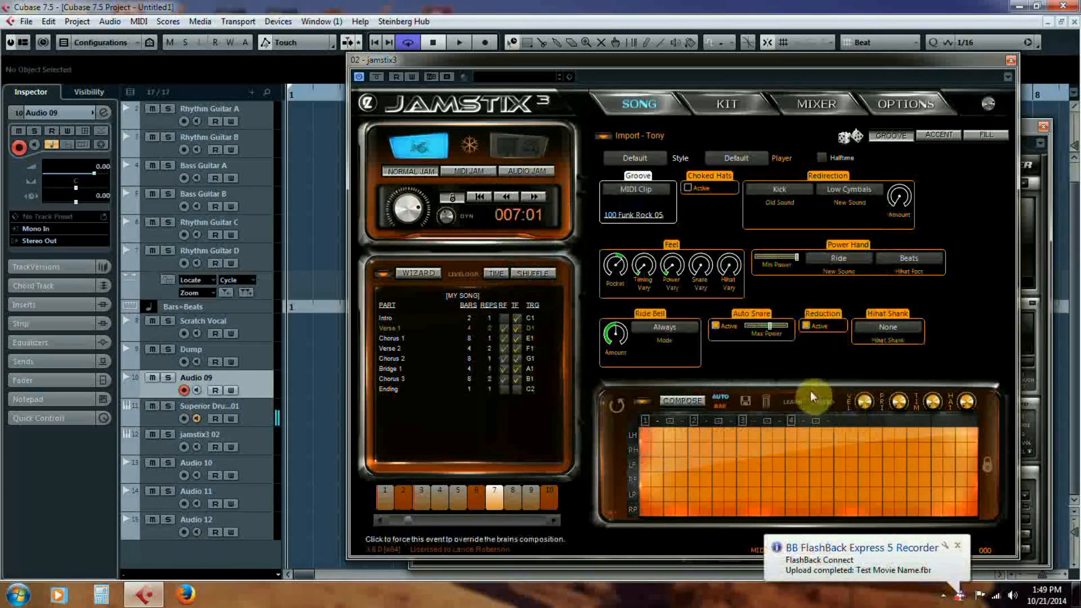
Step: Preview the MIDI groove 109 Funk Rock 09a.mid and import it as the MIDI clip for Chorus 1
left_click(388, 338)
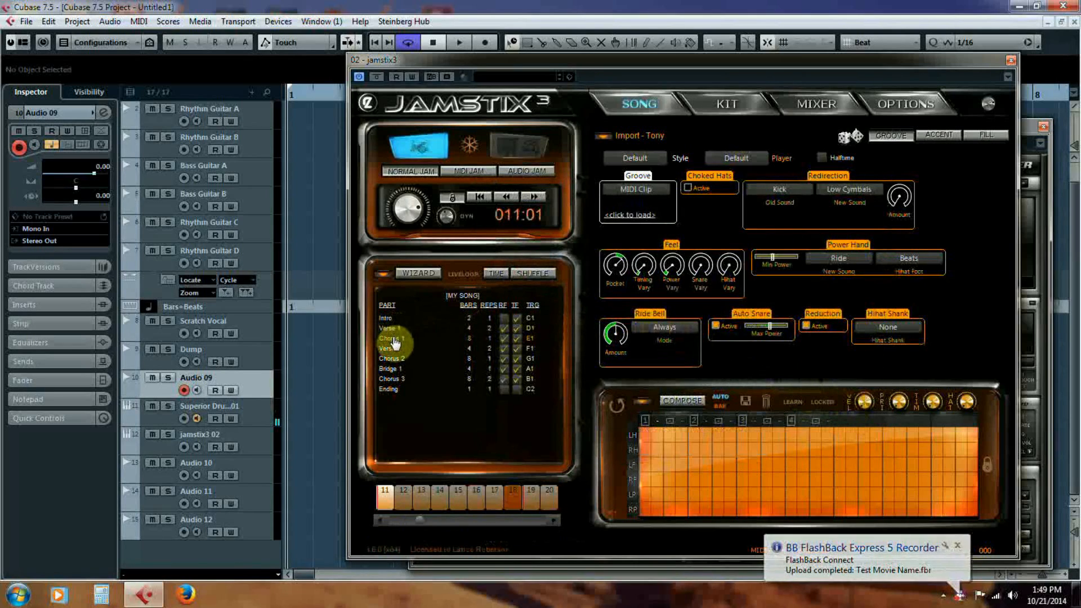
left_click(630, 217)
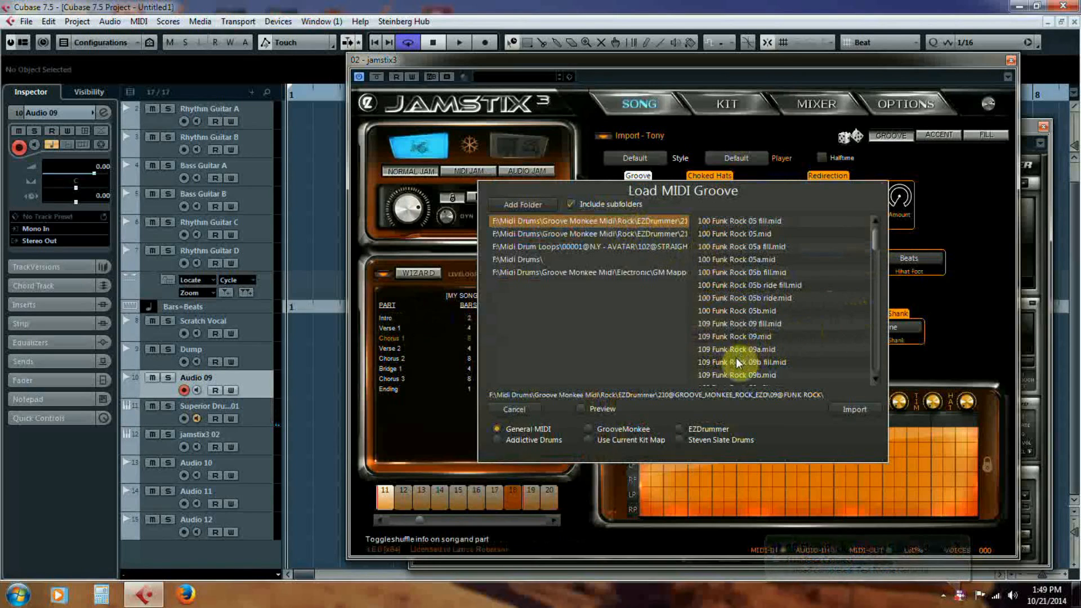
left_click(754, 338)
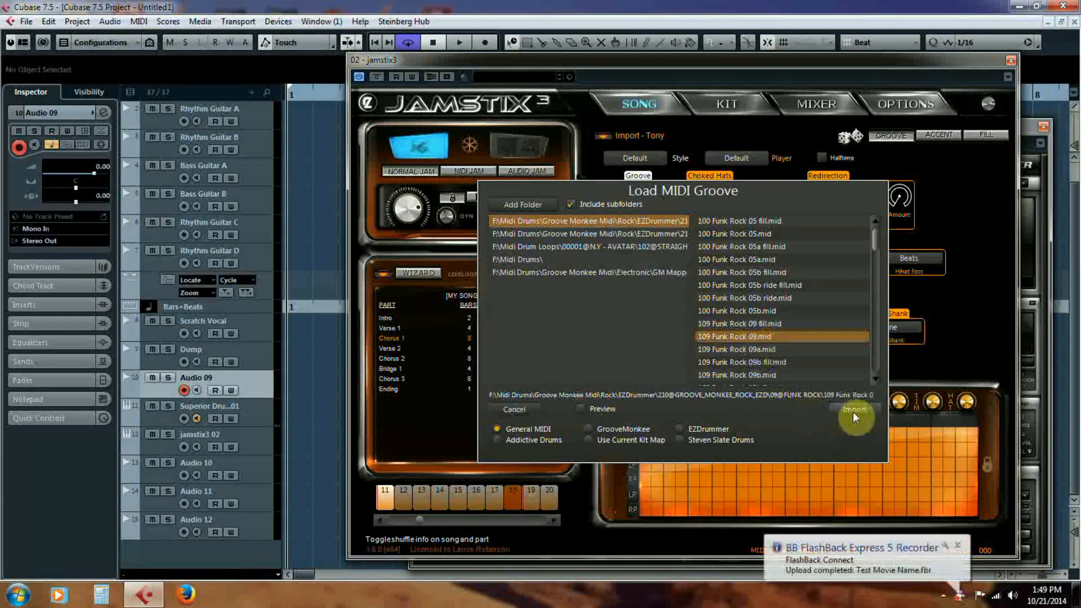
left_click(583, 408)
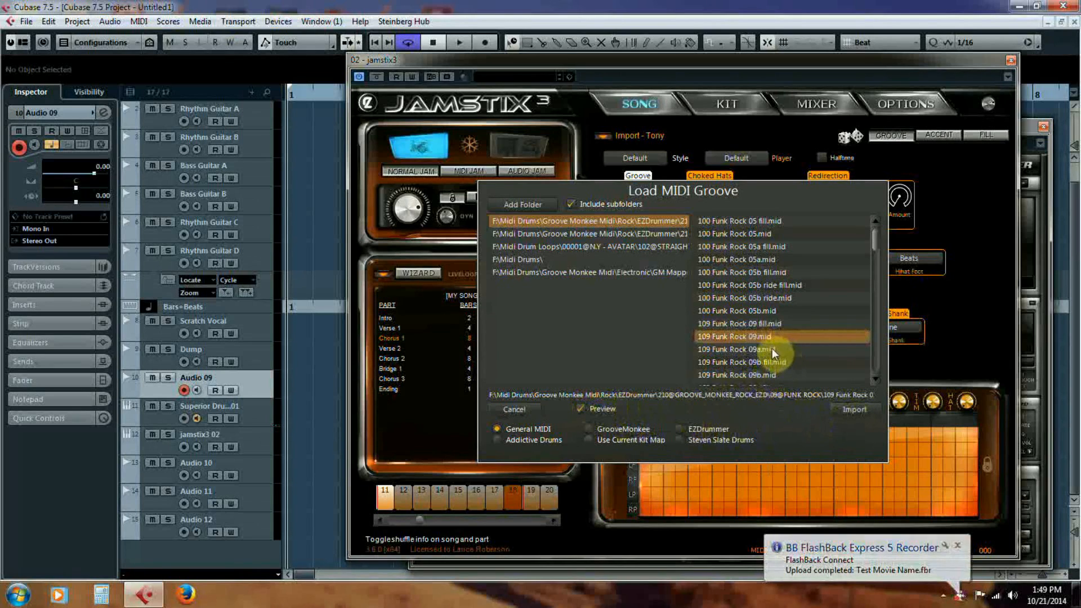
left_click(755, 349)
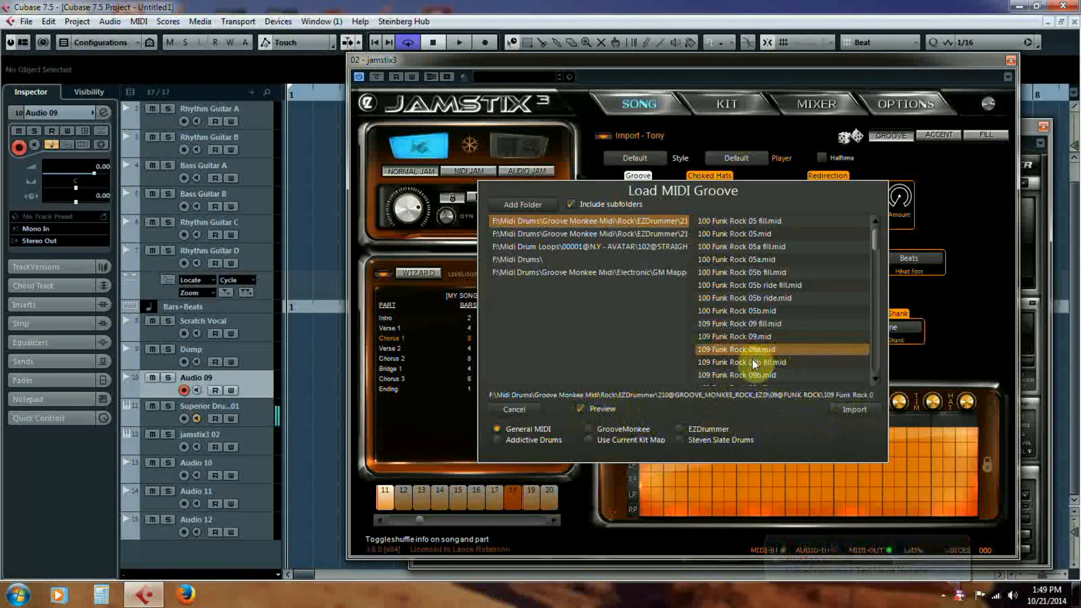
left_click(846, 406)
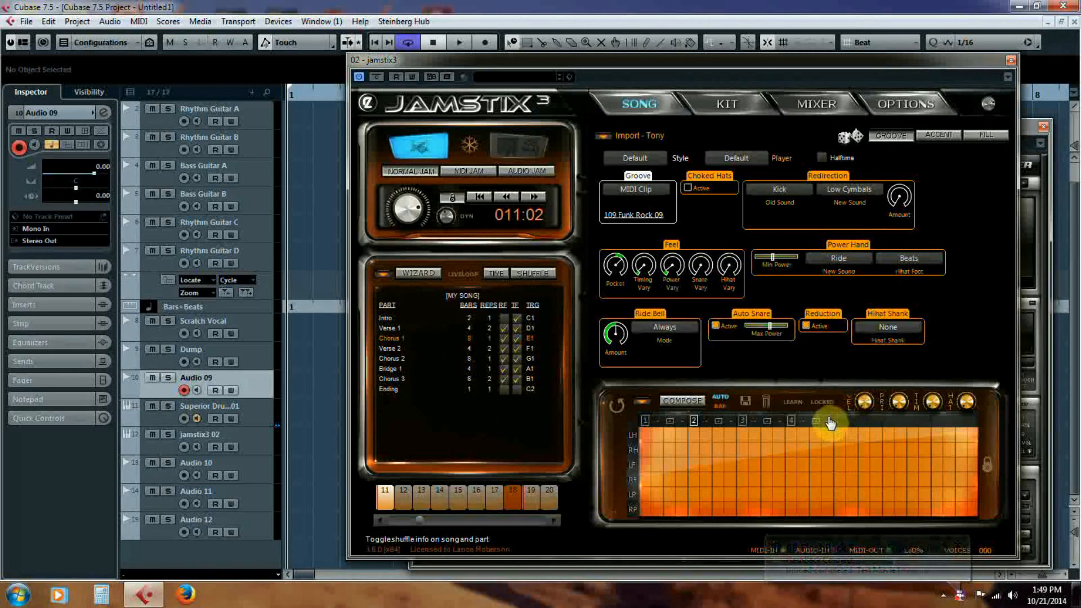
Step: Move the Jamstix window clear of the timeline ruler and play the song from bar 3 through the verse into the chorus
left_click(391, 328)
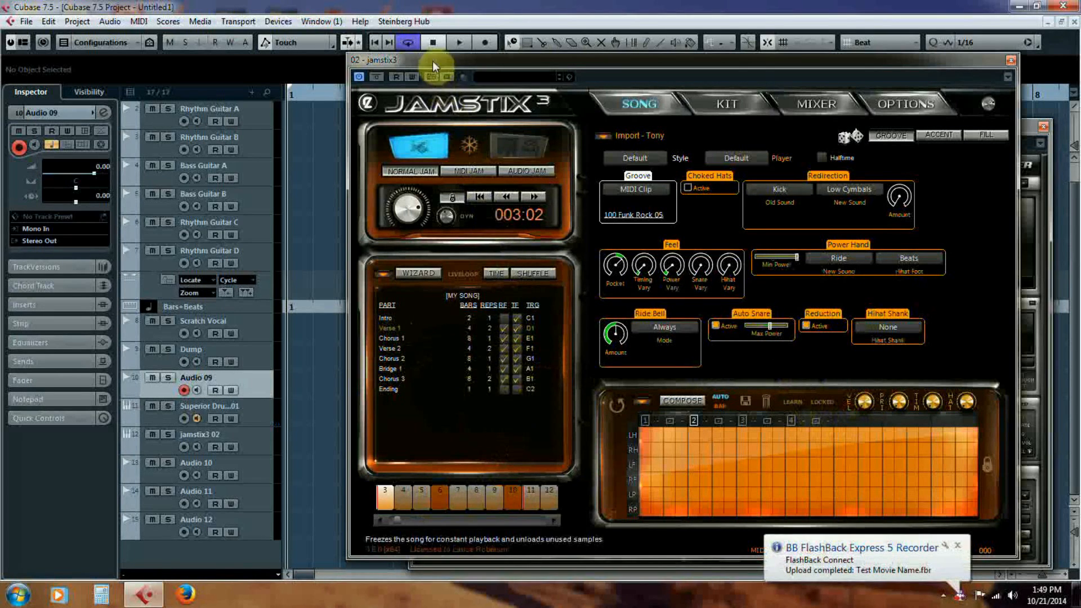
left_click_drag(439, 65, 459, 136)
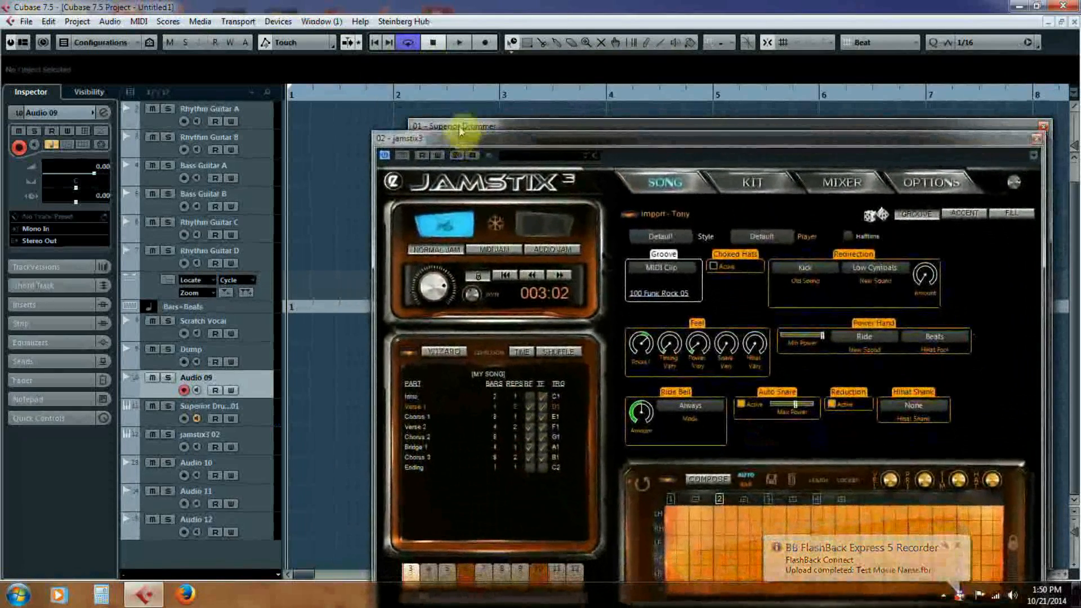
left_click(500, 94)
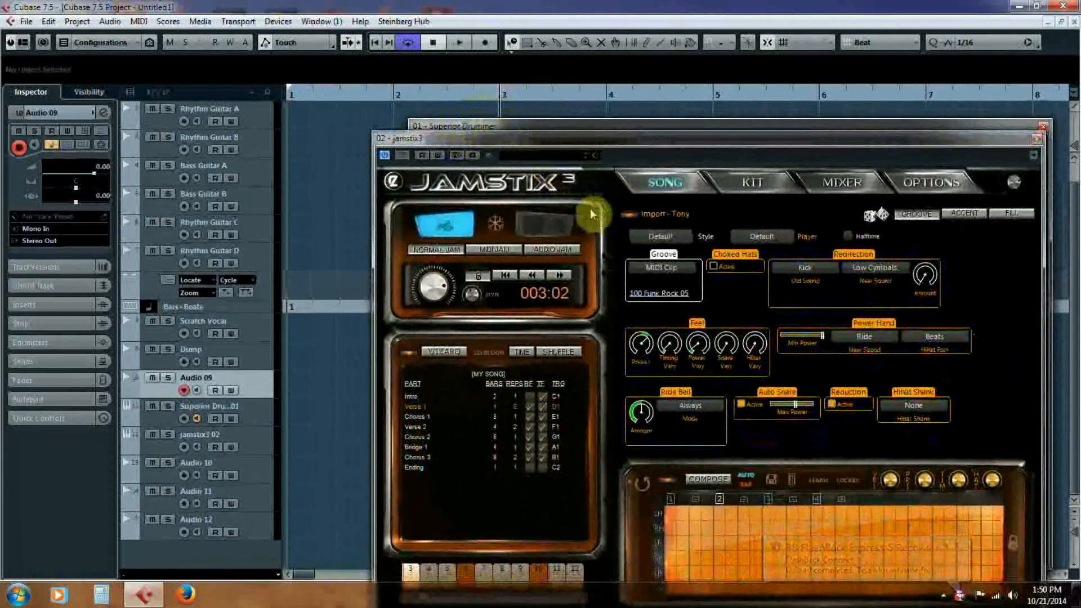
left_click(458, 41)
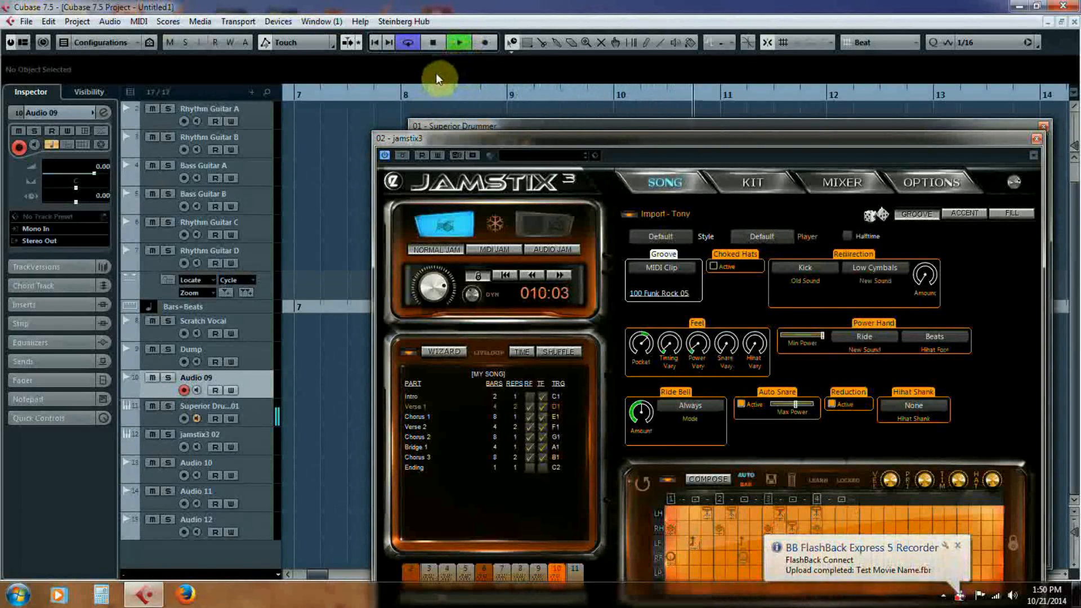
left_click(438, 42)
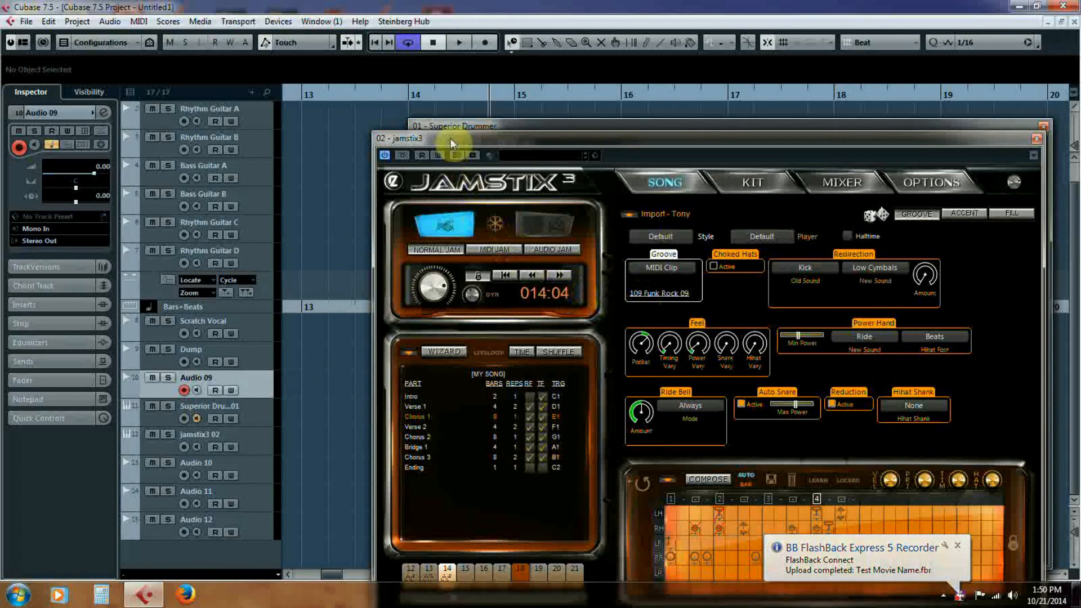
Step: Extract the Groove - Kick 1A brain element from the Rock 2-Bar style into Verse 1
left_click(305, 96)
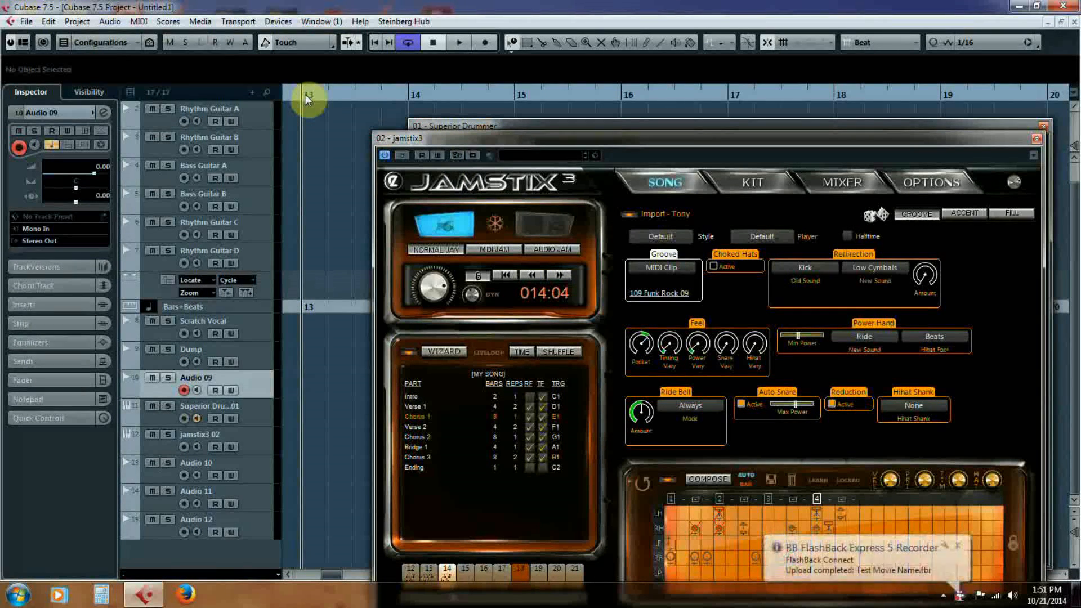
left_click(414, 408)
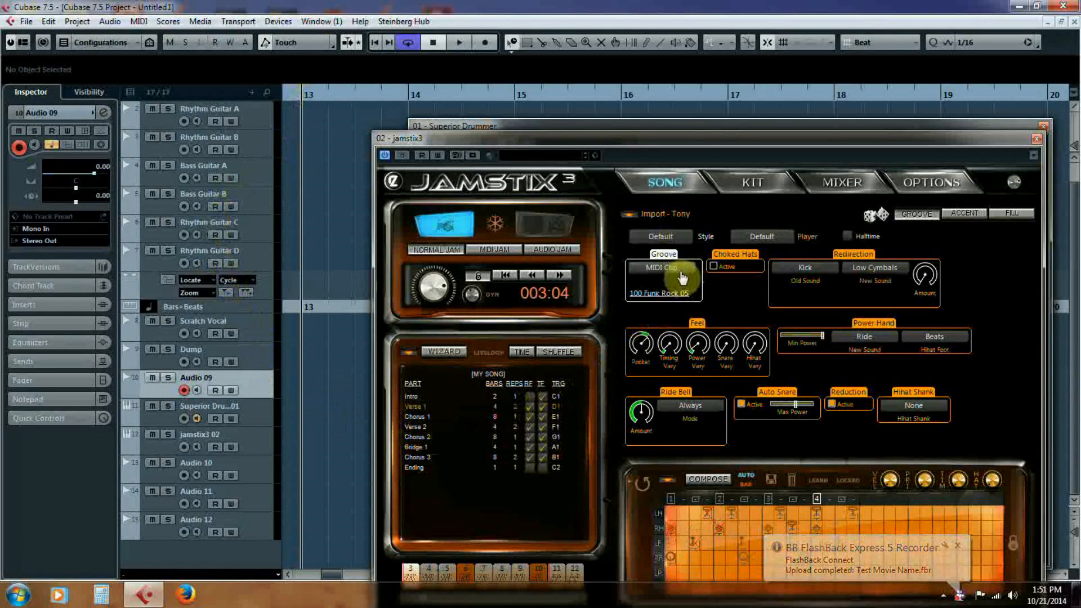
left_click(629, 220)
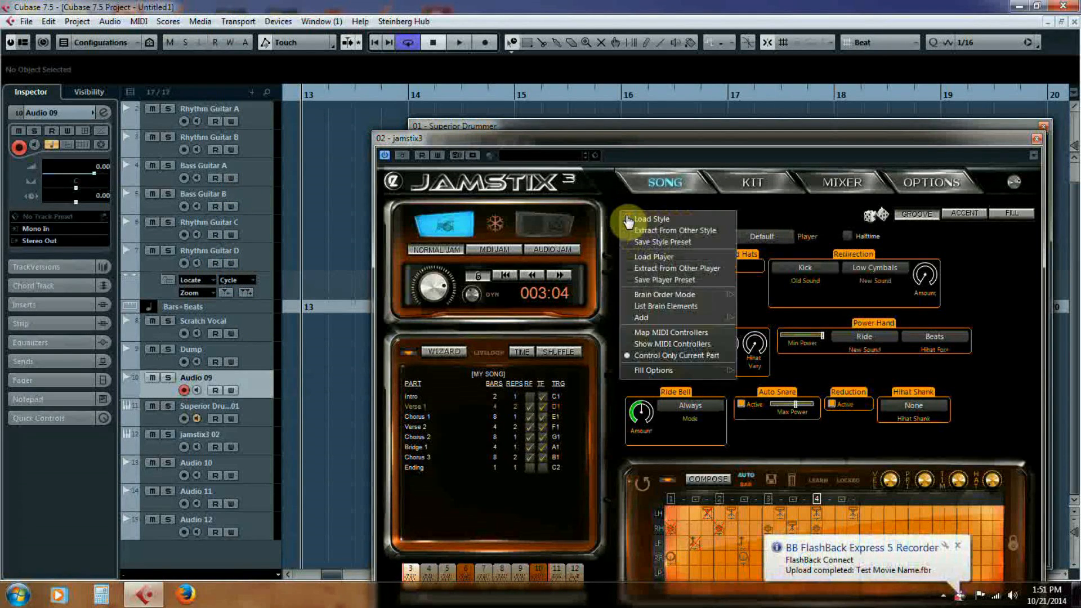
left_click(659, 235)
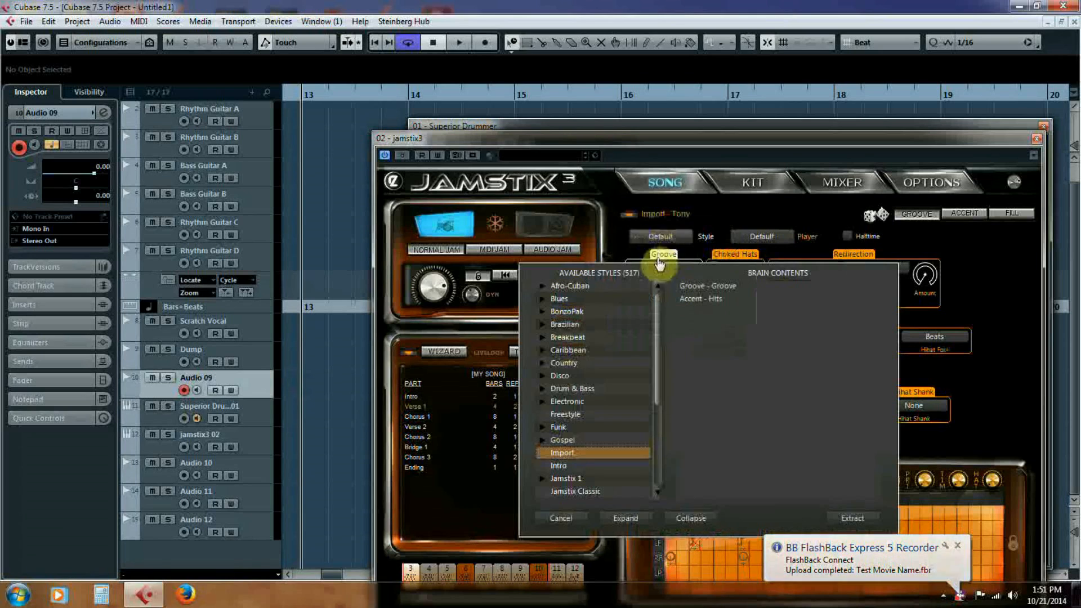
left_click_drag(657, 375, 650, 452)
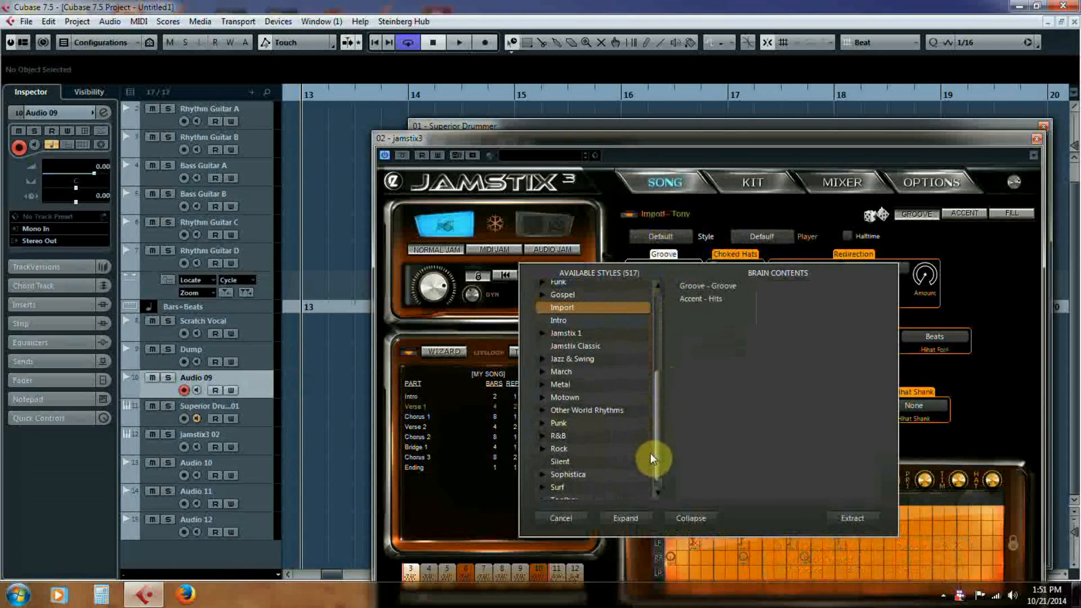
left_click(544, 450)
left_click_drag(656, 385, 649, 427)
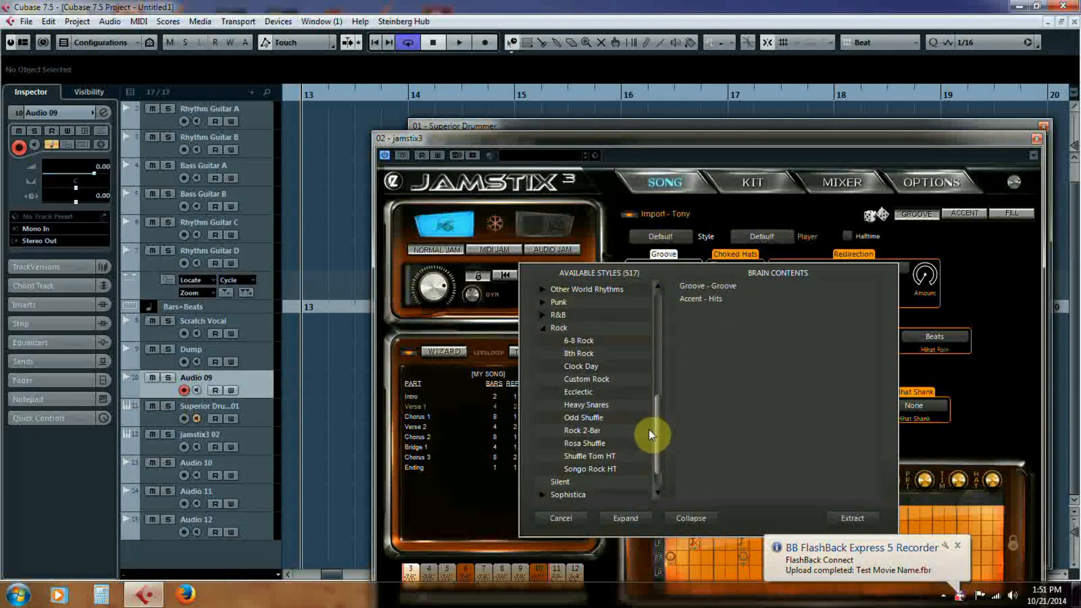
left_click(585, 430)
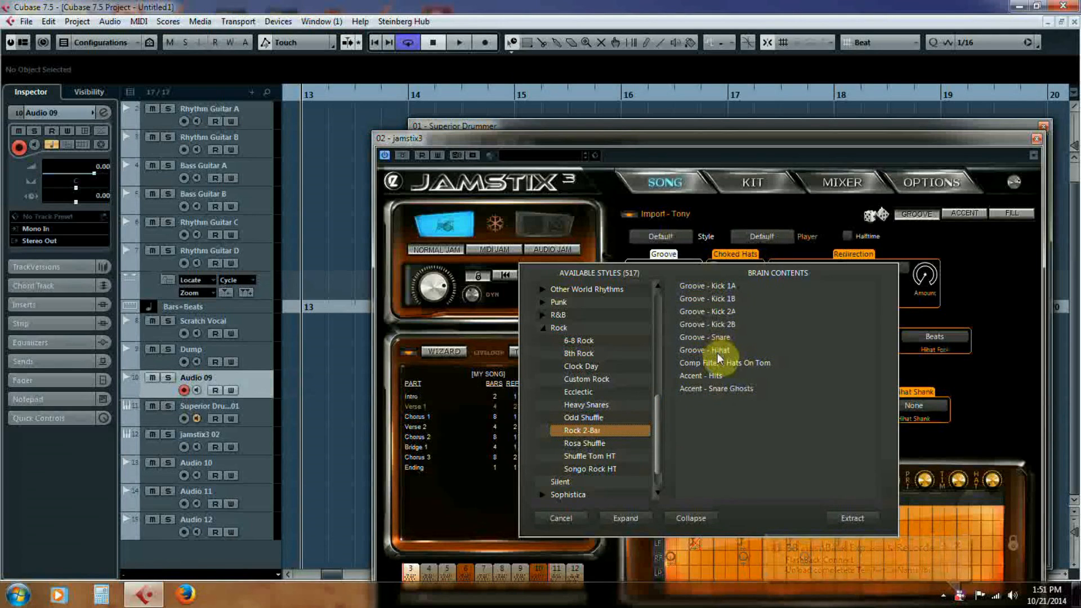
left_click(722, 285)
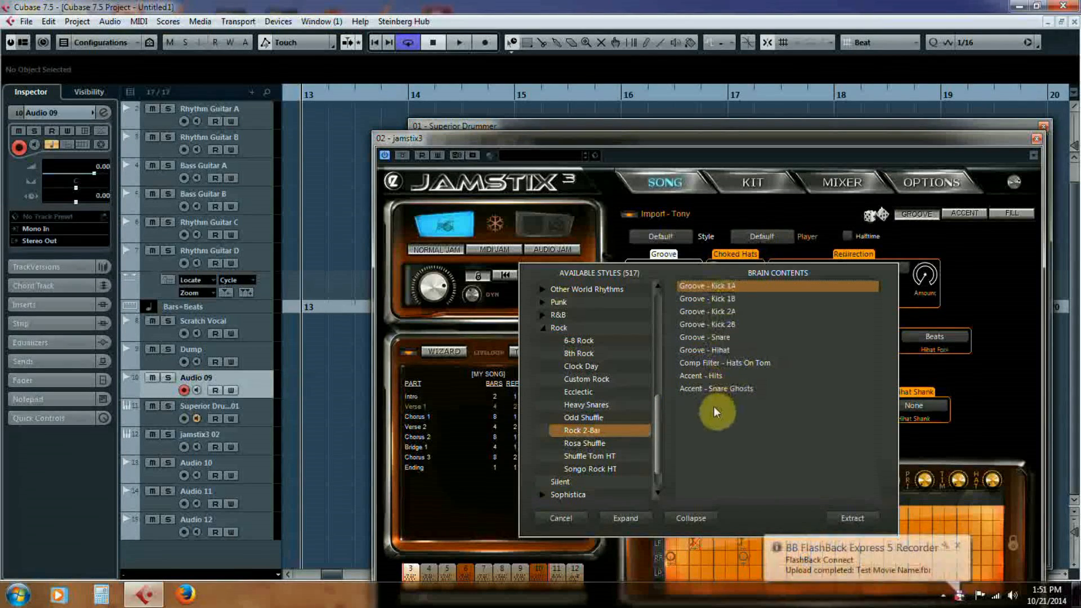
left_click(852, 518)
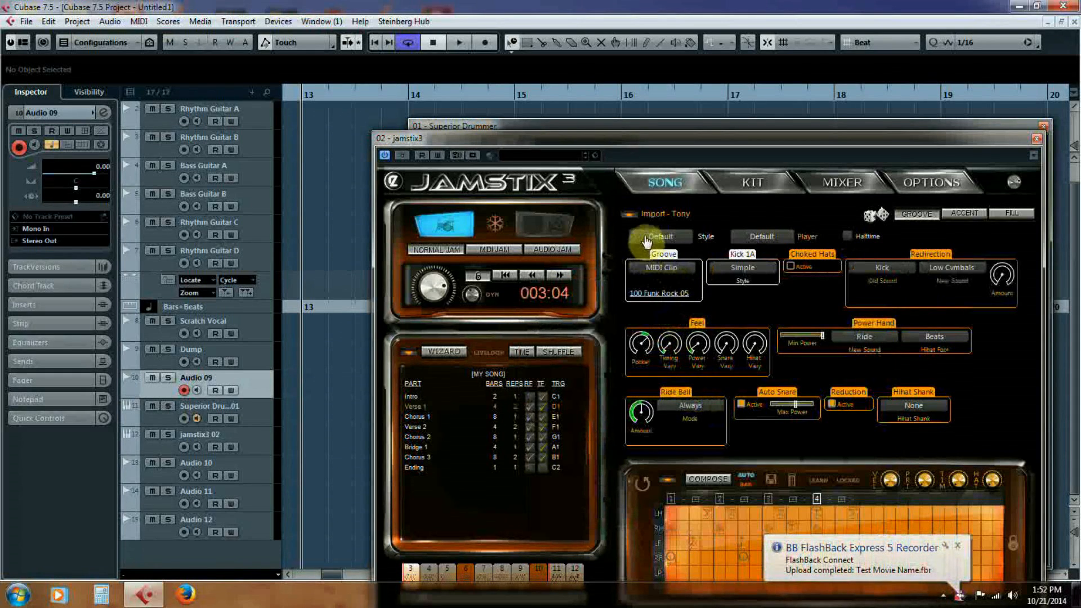
Step: Load the Rock 2-Bar style from the Rock category into Verse 1
left_click(630, 216)
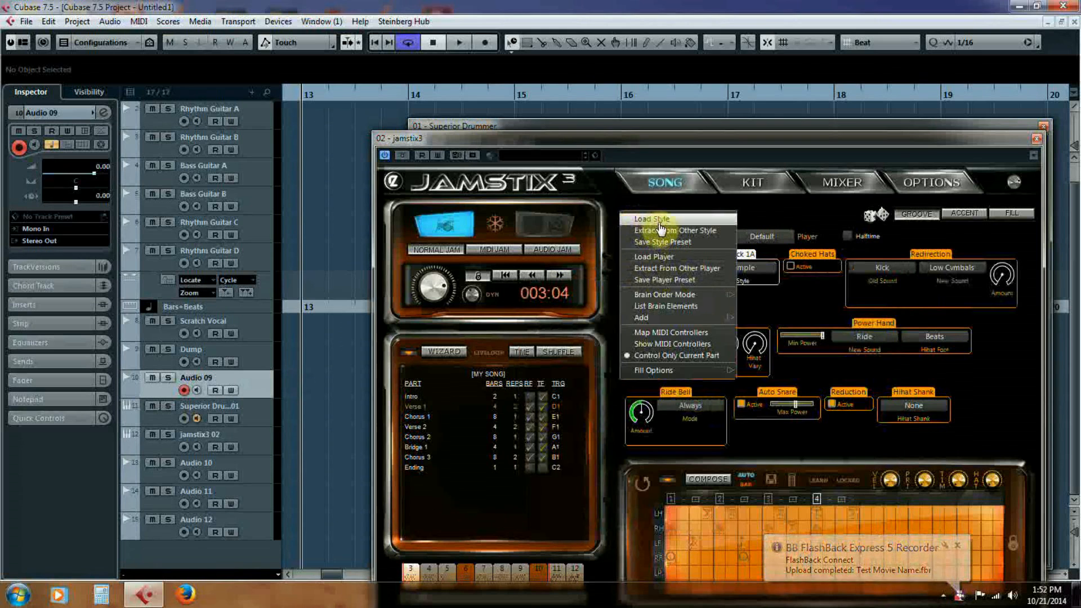
left_click(651, 219)
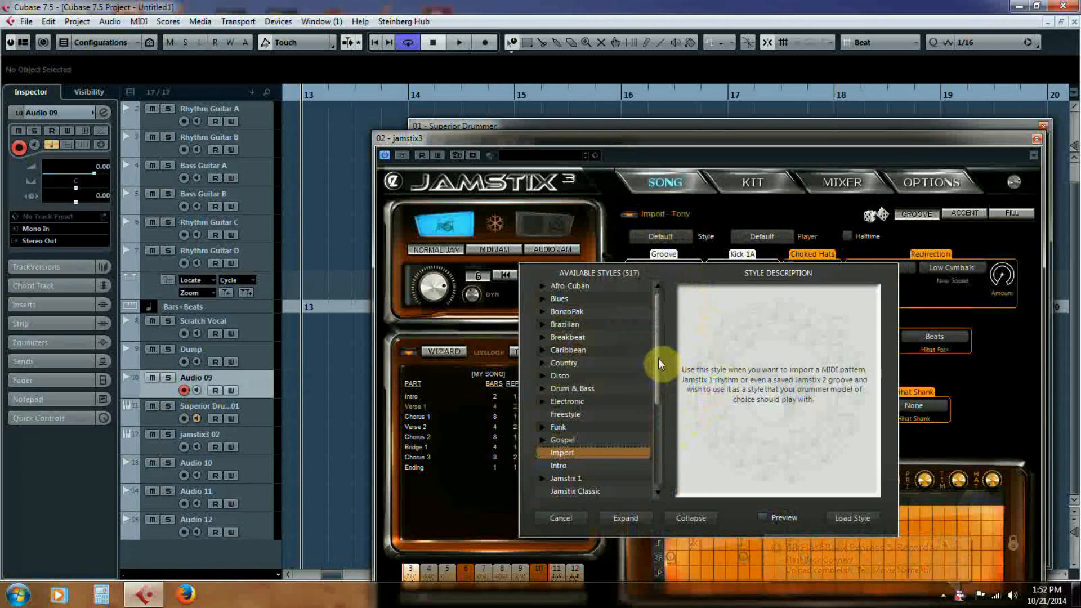
left_click_drag(657, 358, 648, 445)
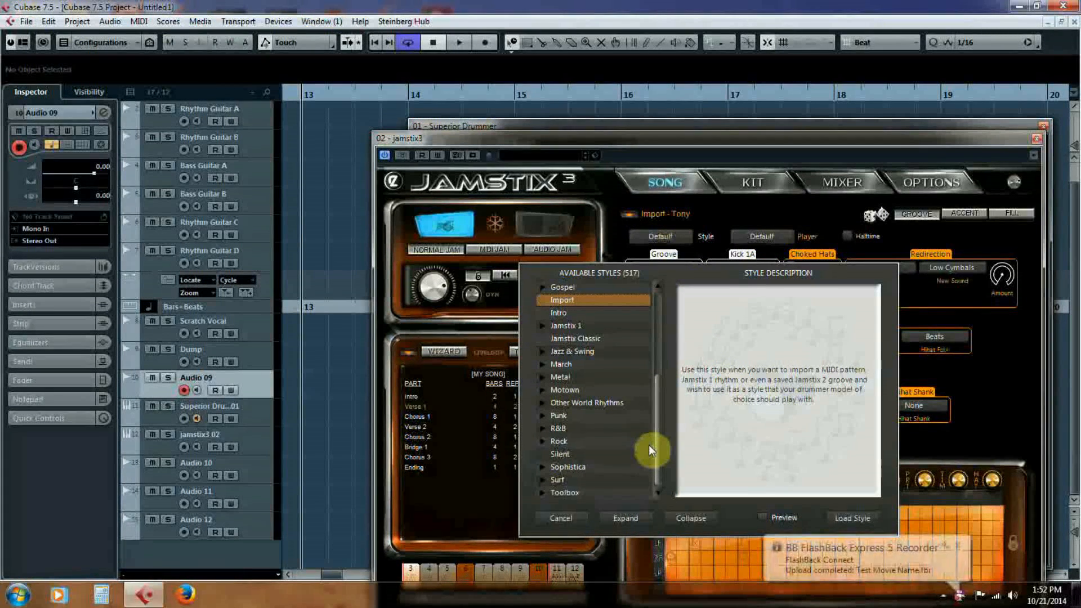
left_click(542, 441)
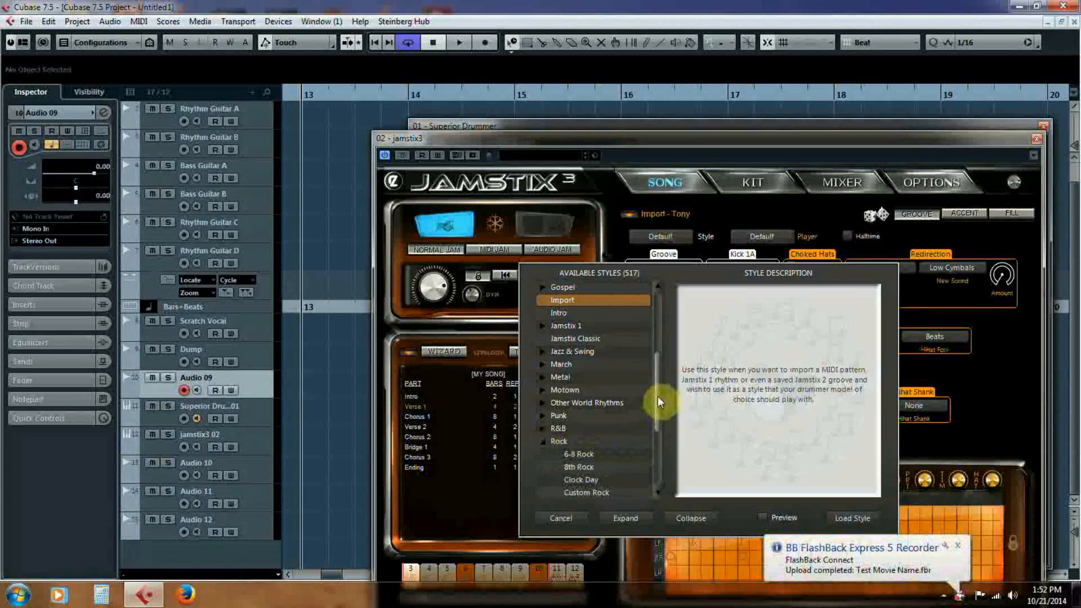
left_click_drag(658, 396, 654, 438)
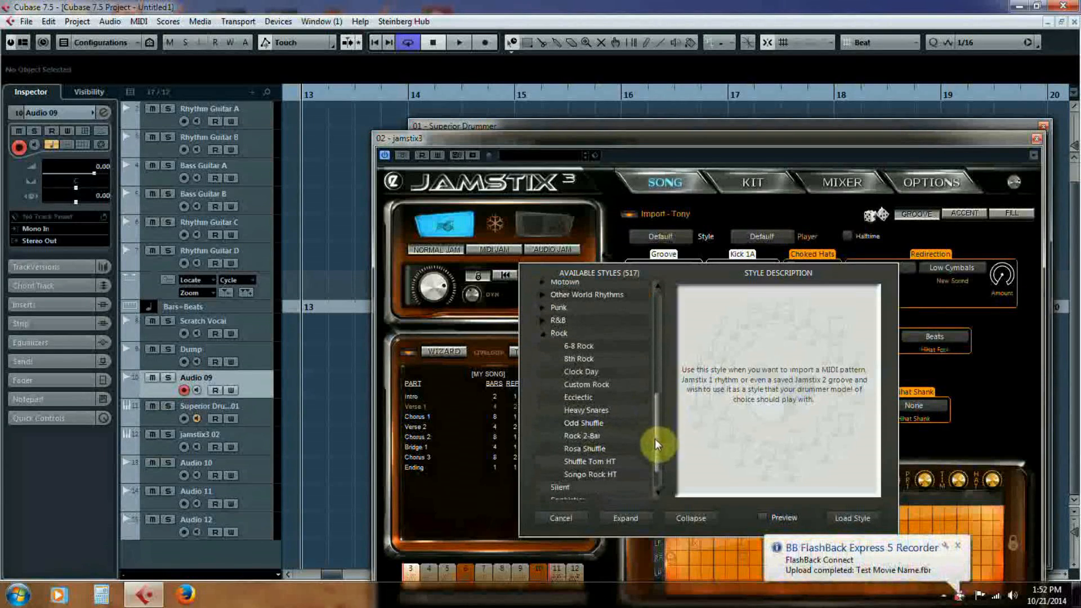
left_click(577, 435)
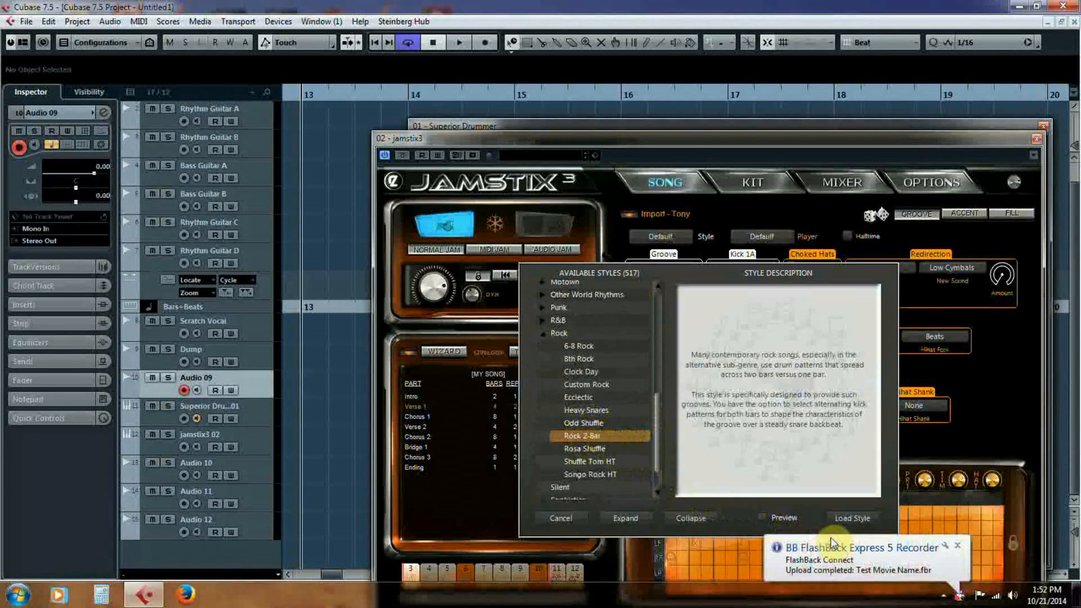
left_click(851, 517)
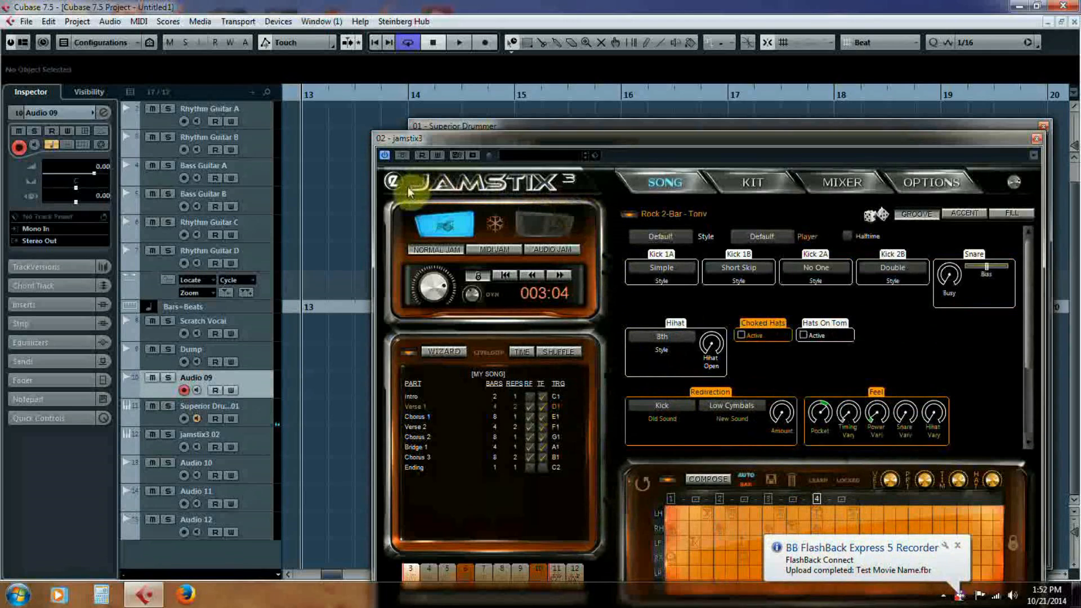
Step: Load the Import style into Verse 1 in place of Rock 2-Bar
left_click(629, 217)
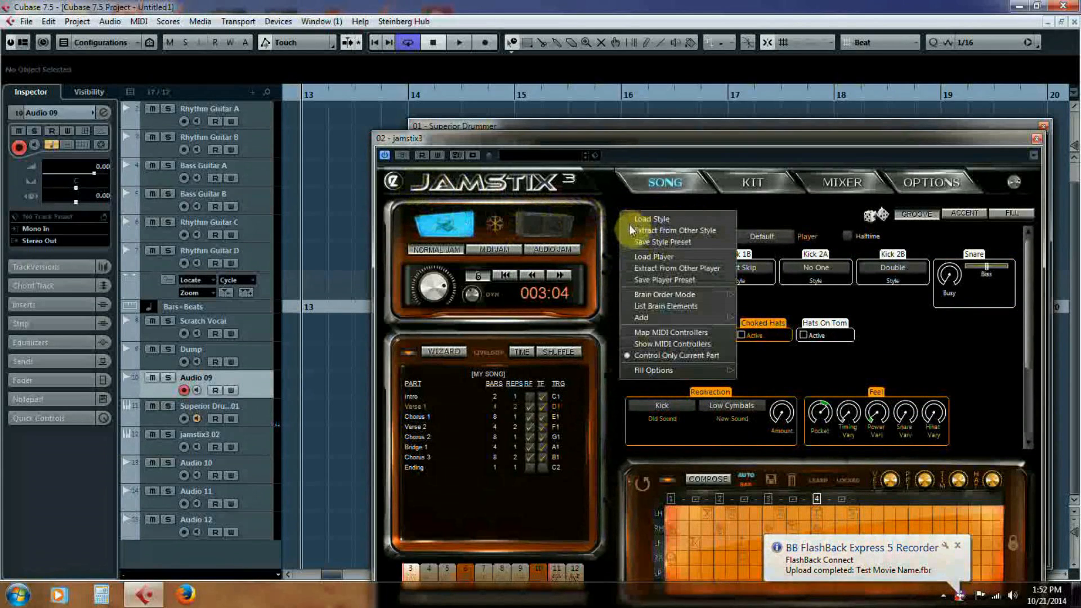
left_click(647, 223)
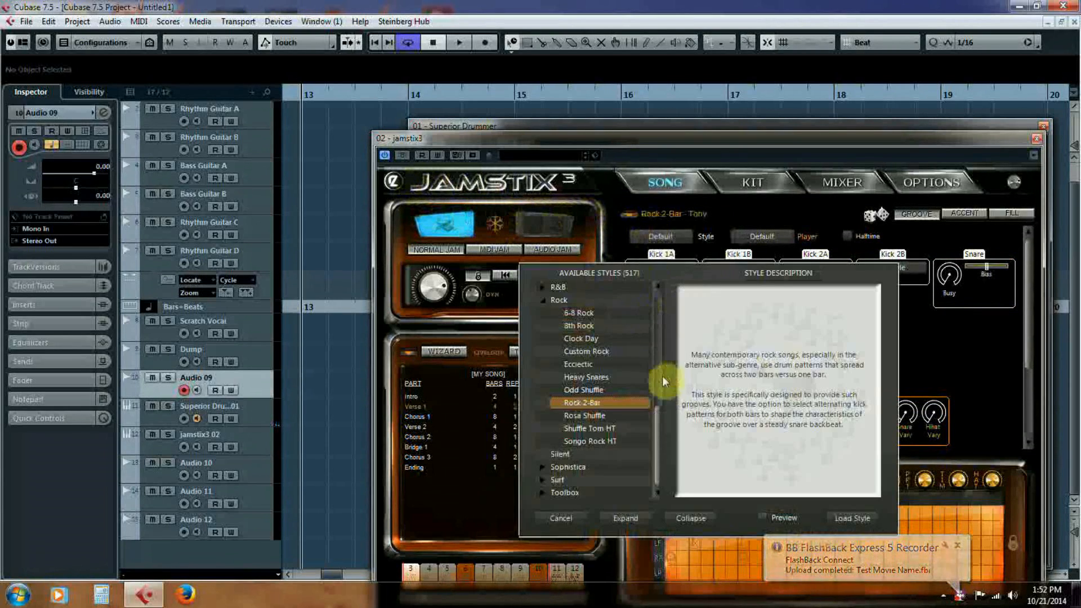
left_click_drag(654, 424, 658, 340)
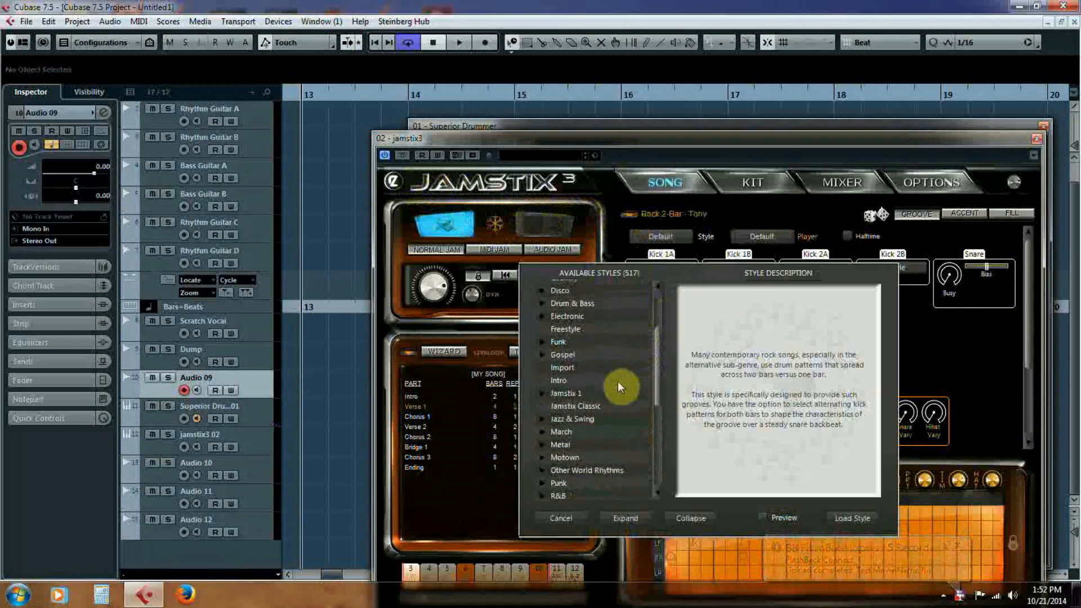
left_click(562, 367)
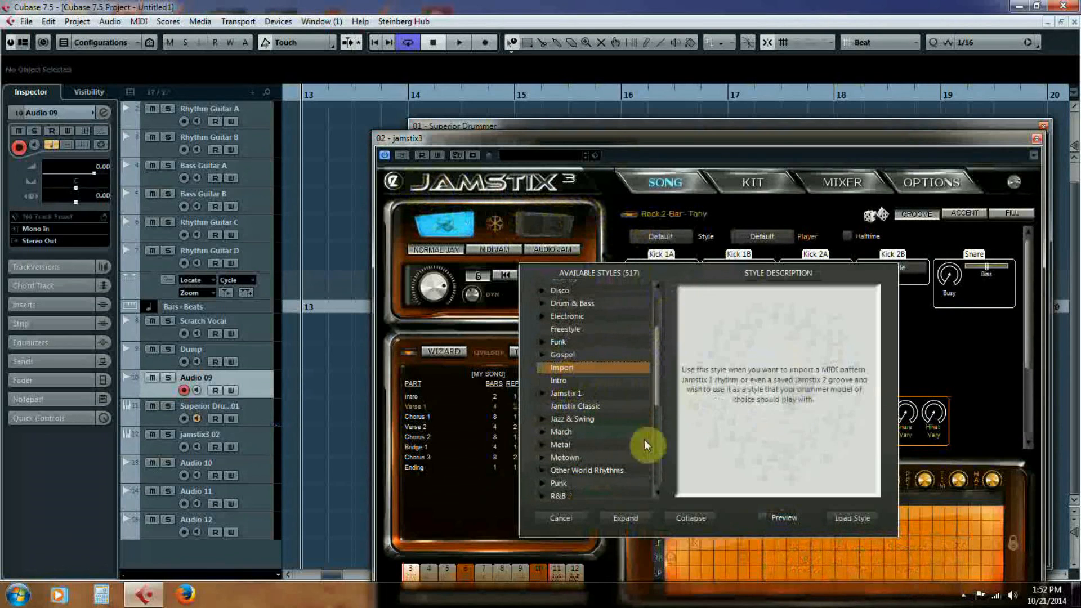
left_click(852, 517)
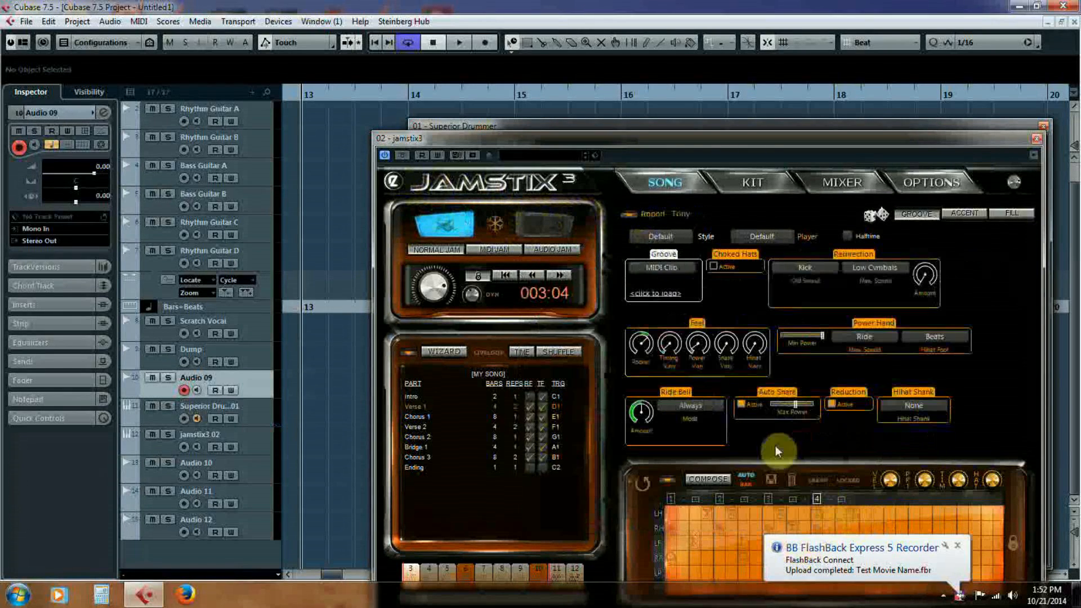
Step: Preview the MIDI groove 100 Funk Rock 05a.mid, but import 100 Funk Rock 05.mid as the MIDI clip for Verse 1
left_click(656, 295)
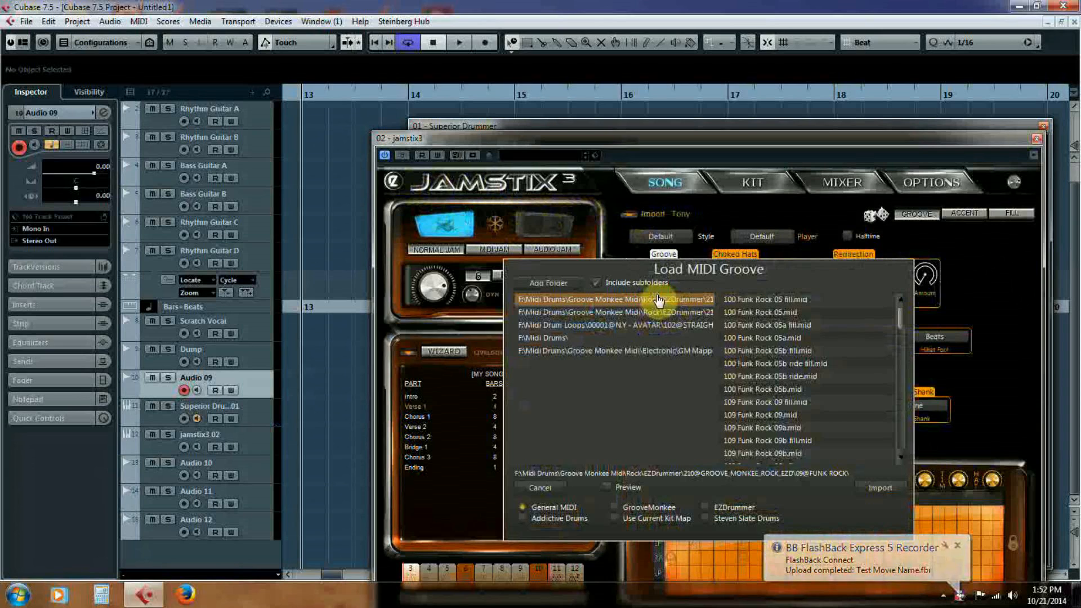
left_click(790, 314)
left_click(603, 486)
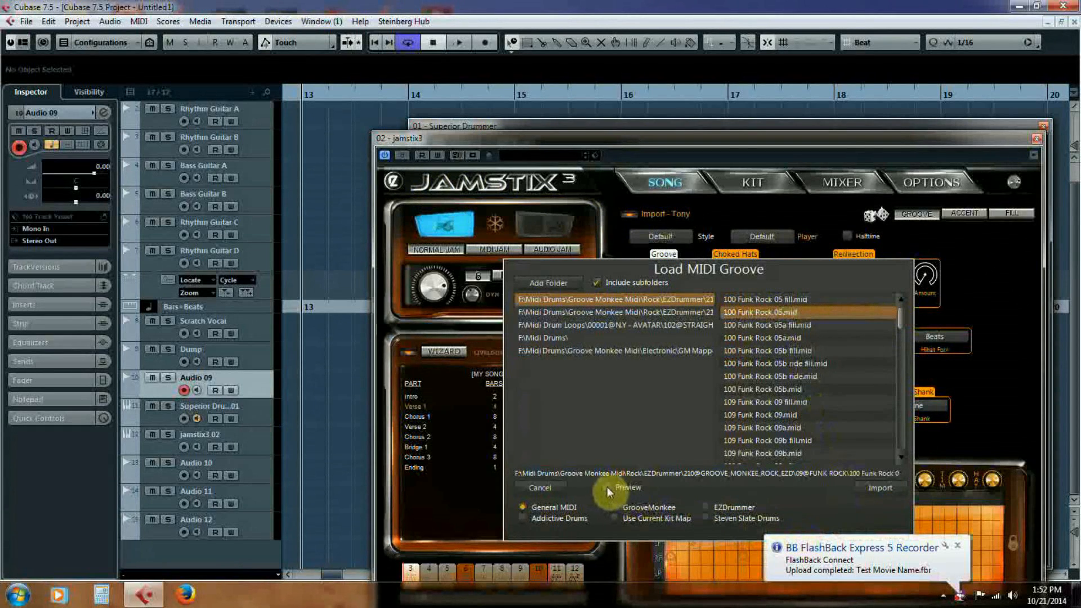
left_click(756, 337)
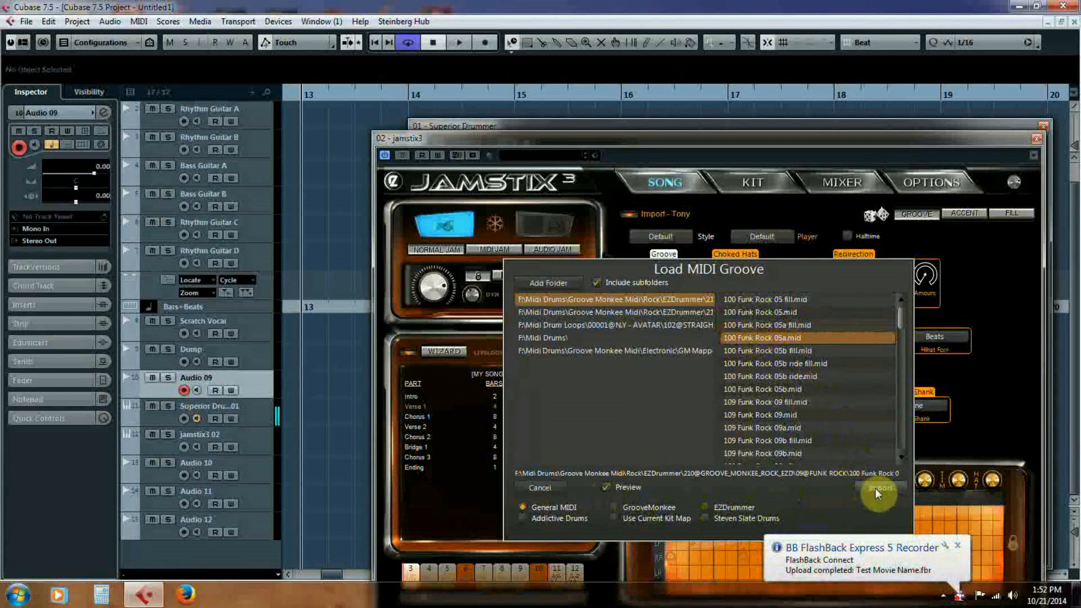
left_click(775, 309)
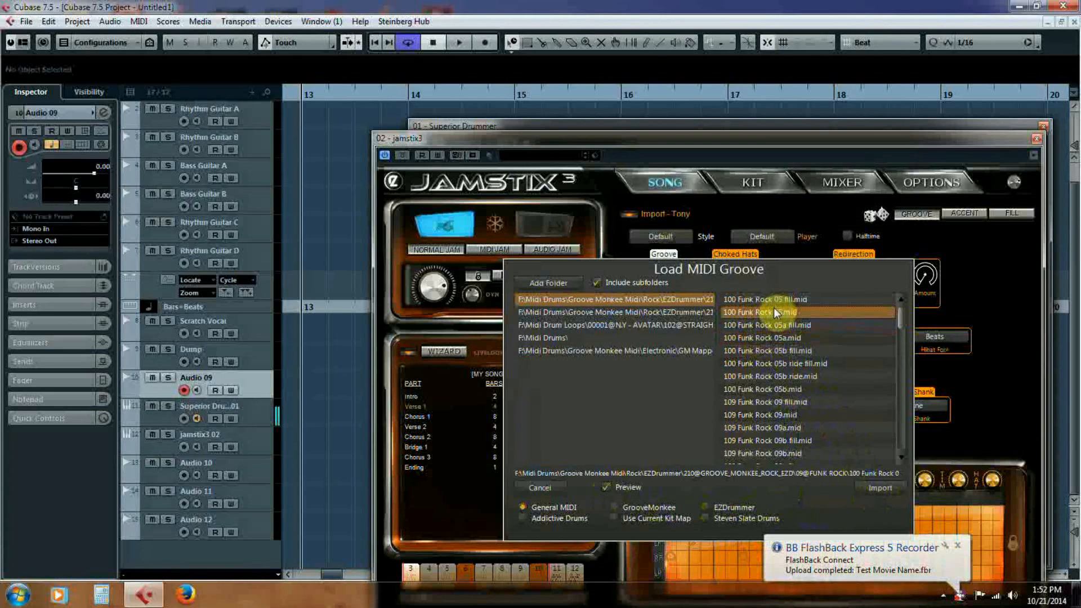
left_click(883, 488)
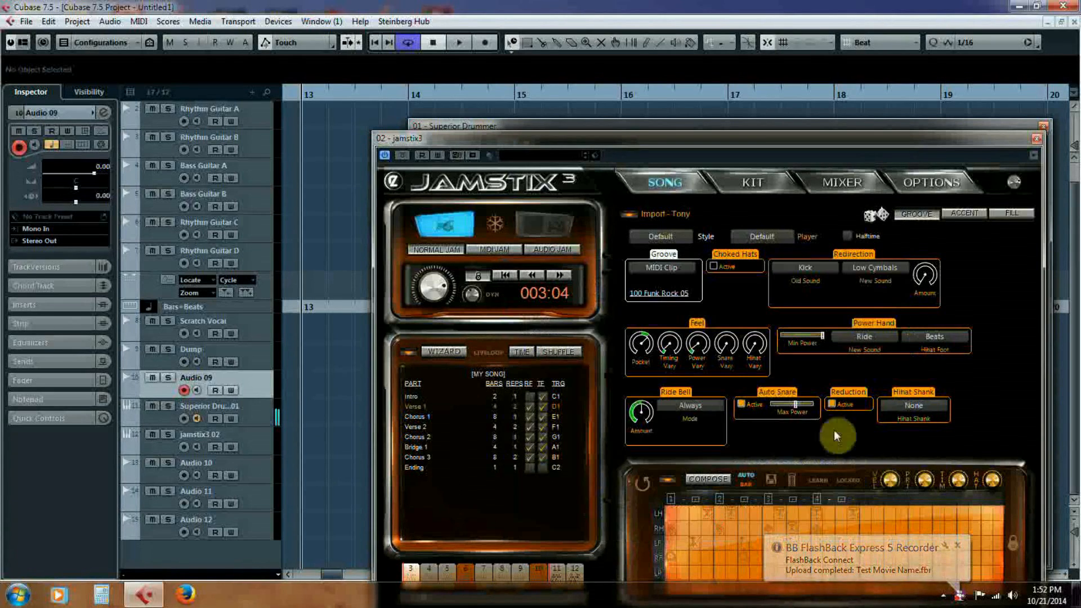
Step: Extract the Groove - Kick 1A brain element from the Rock 2-Bar style into Verse 1
left_click(640, 216)
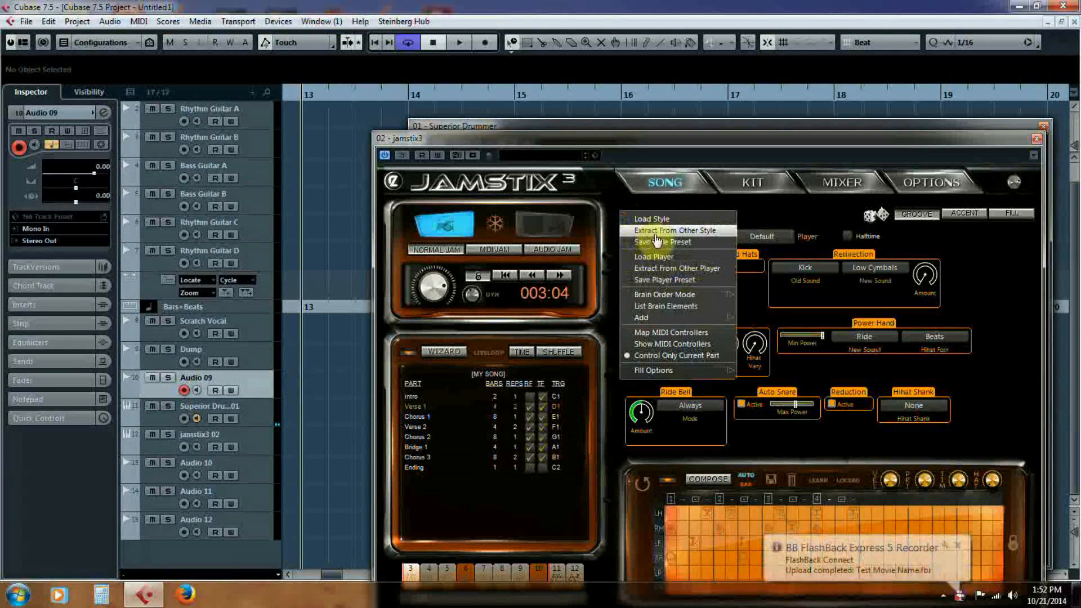
left_click(652, 232)
left_click_drag(655, 365, 647, 450)
left_click(540, 441)
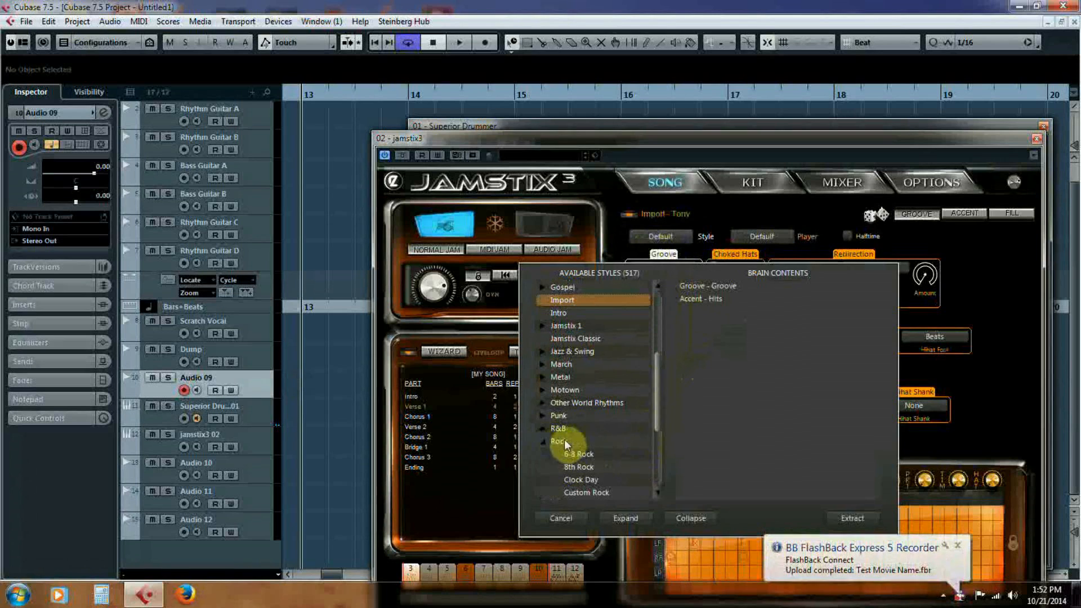
left_click_drag(655, 377, 652, 424)
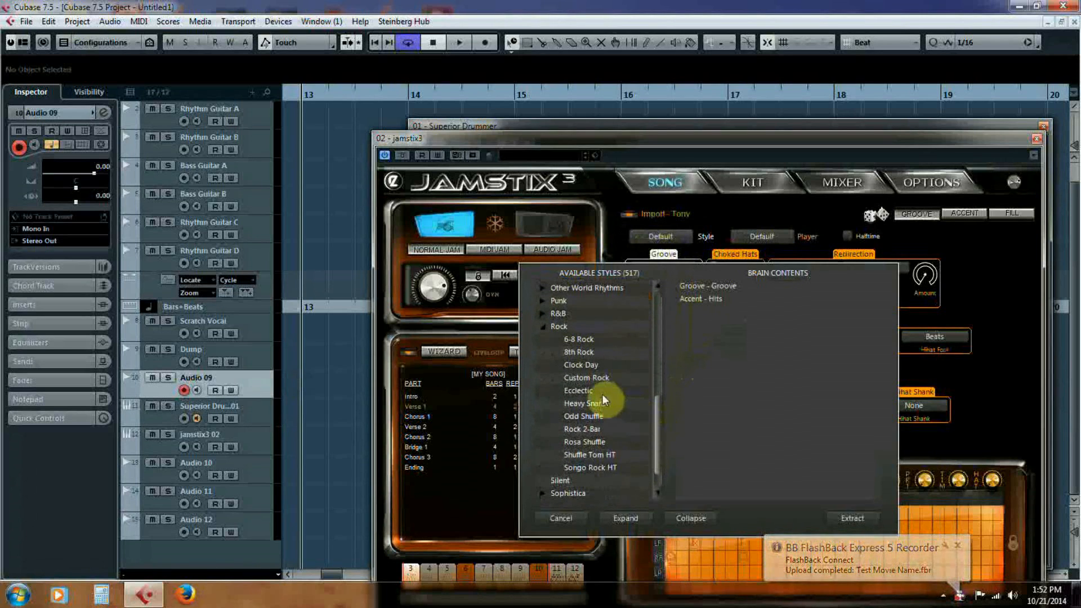
left_click(585, 430)
left_click(714, 284)
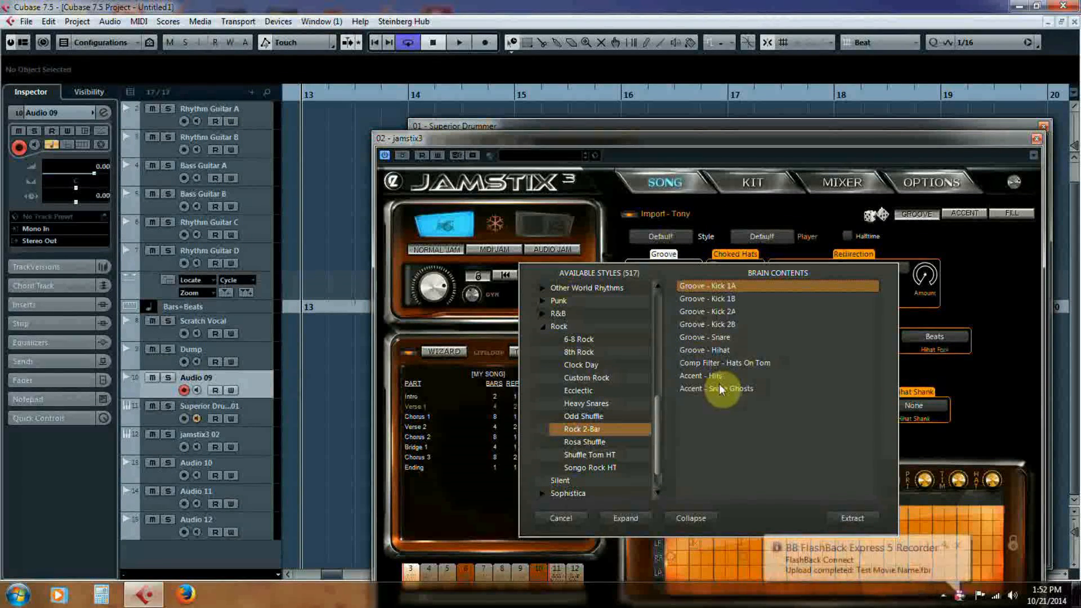
key("Return")
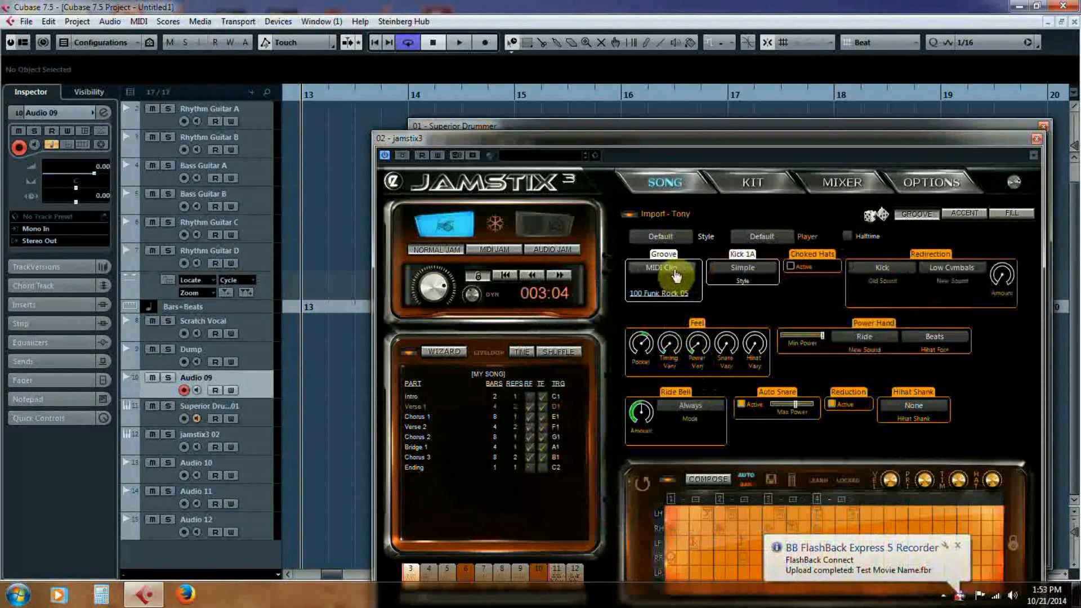
Step: Extract all Rock 2-Bar brain elements, from Groove - Kick 1A through Accent - Snare Ghosts, into Verse 1
left_click(630, 221)
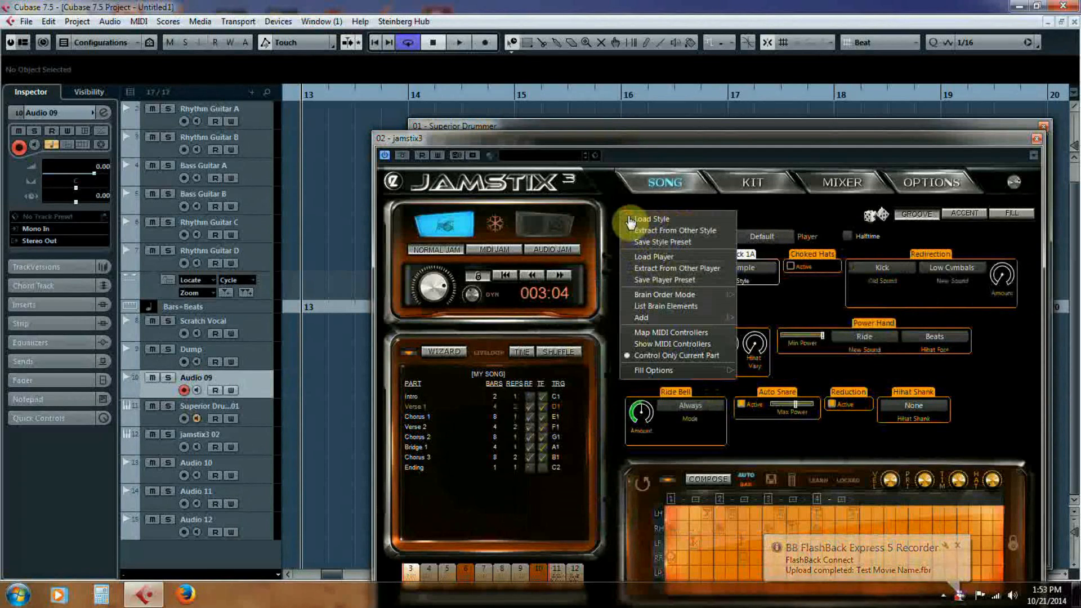
left_click(642, 232)
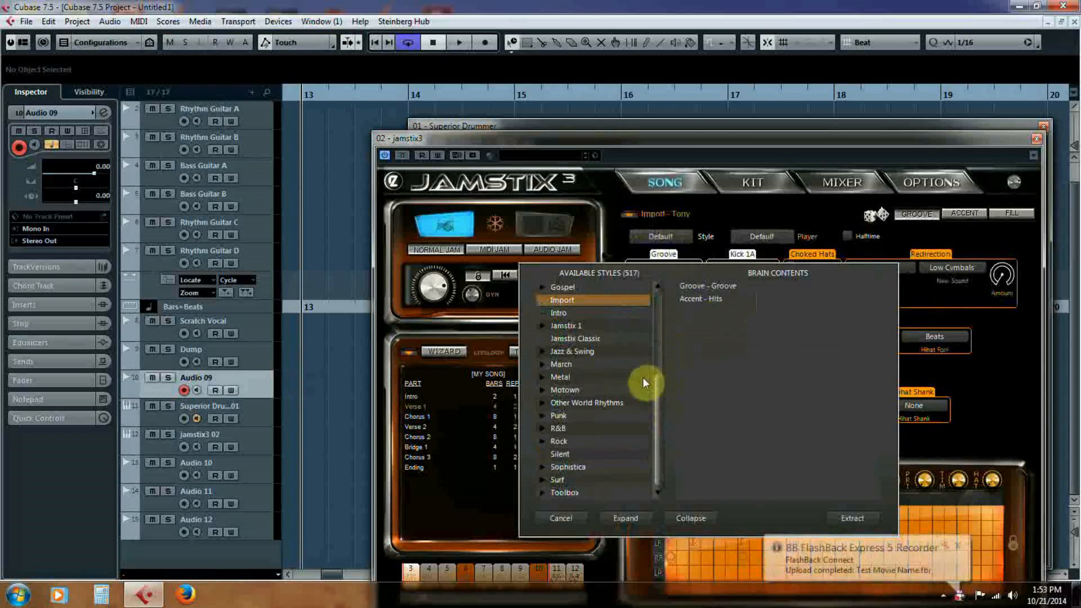
left_click(540, 441)
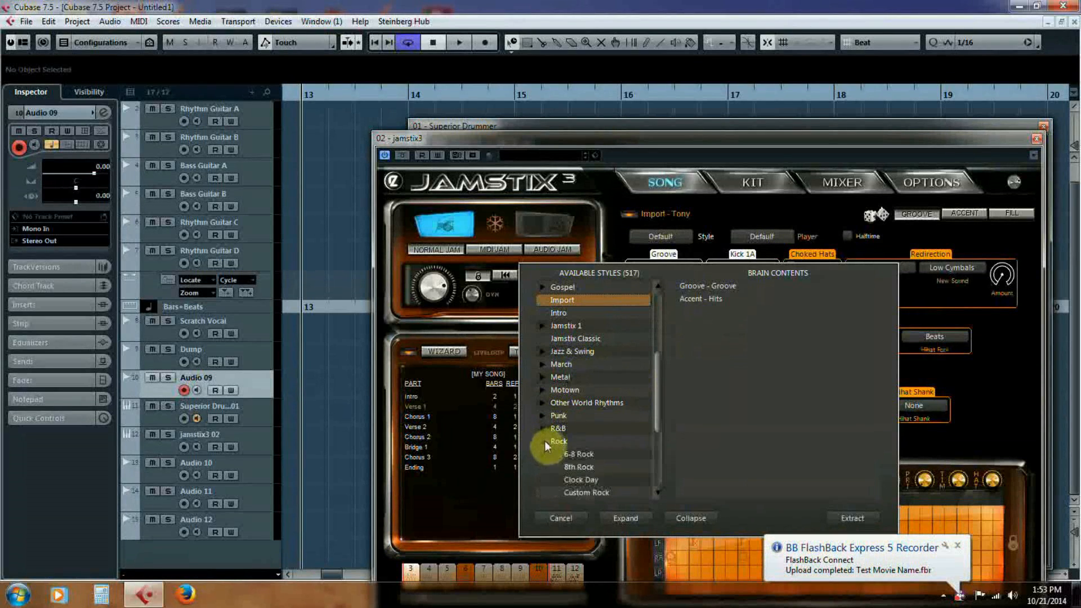
left_click_drag(657, 397, 657, 433)
scroll(657, 438, "down", 2)
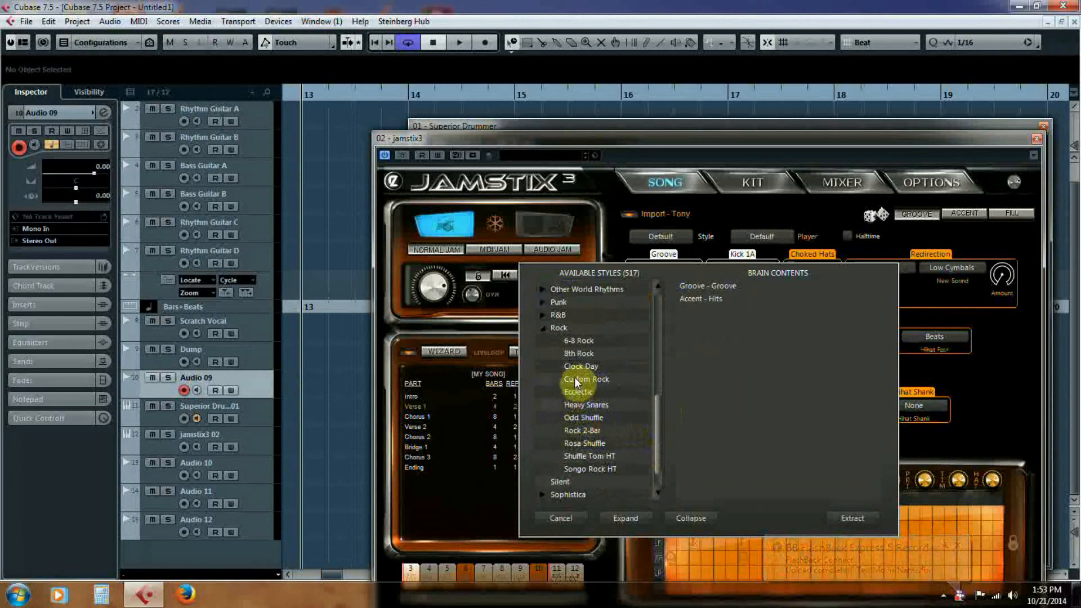
left_click(585, 430)
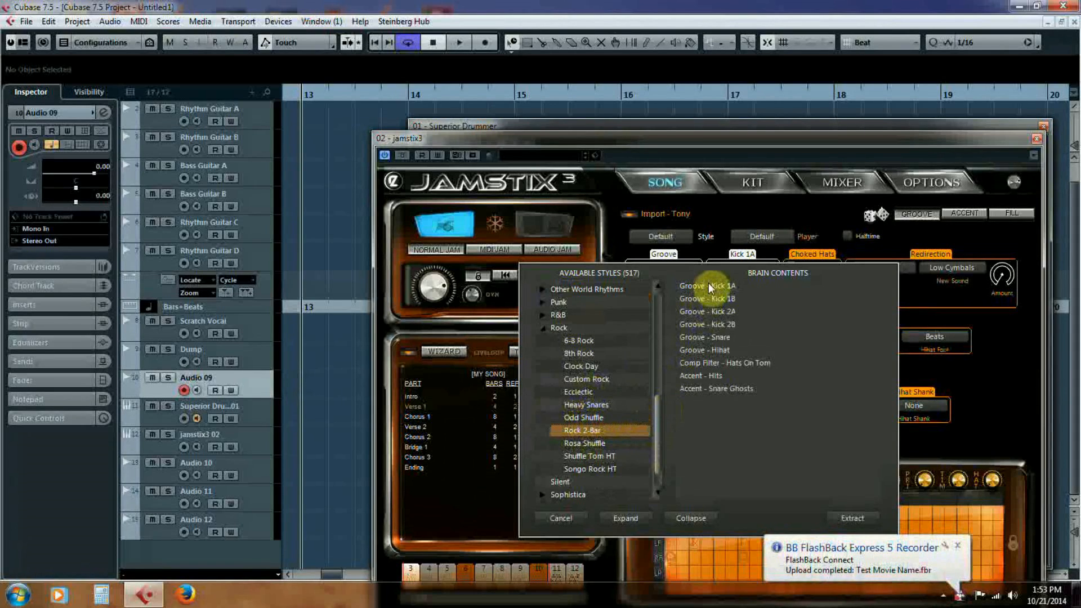
left_click_drag(708, 285, 712, 391)
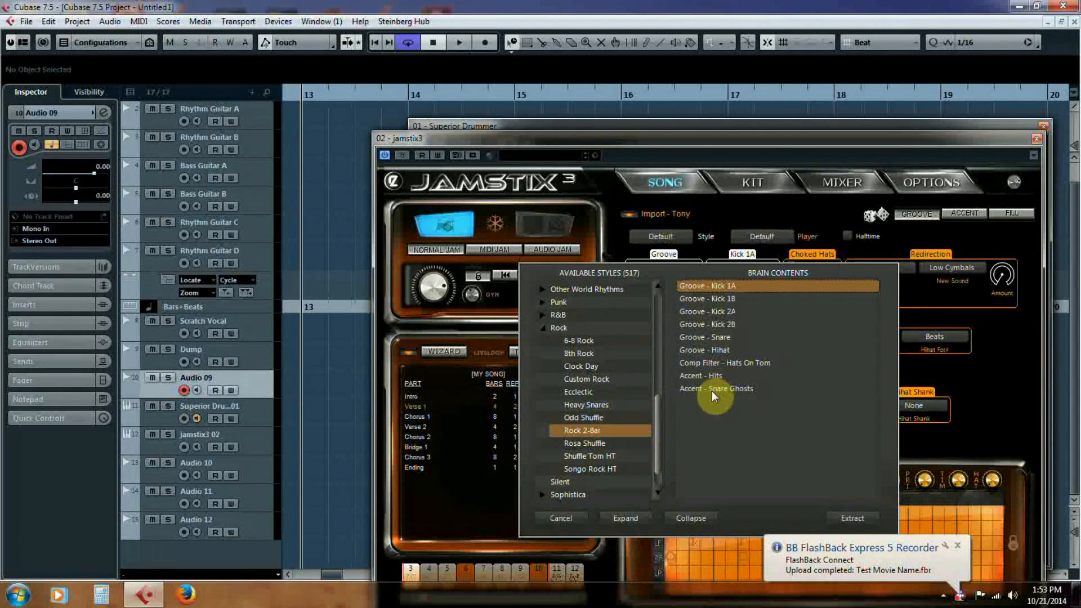
left_click(853, 518)
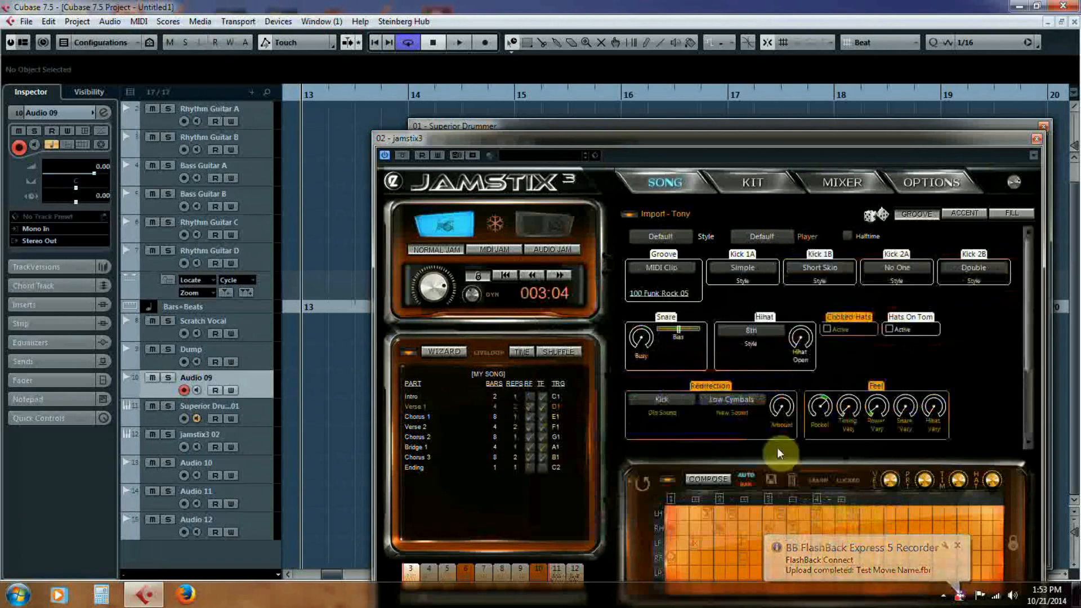
Step: Set the Hihat groove element's style for Verse 1 to 16th Dual
left_click(767, 336)
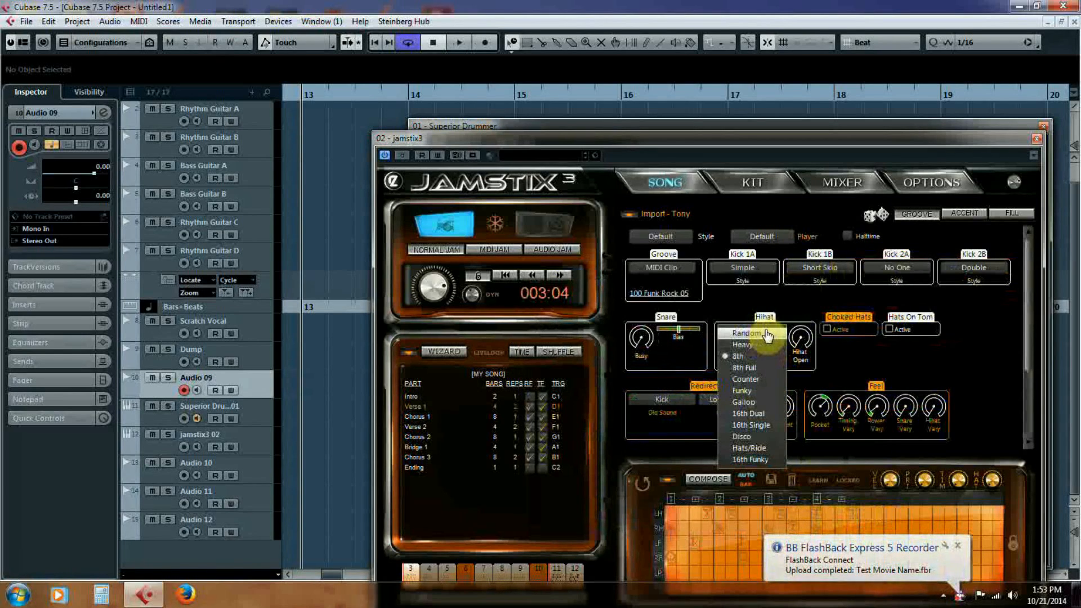
left_click(754, 416)
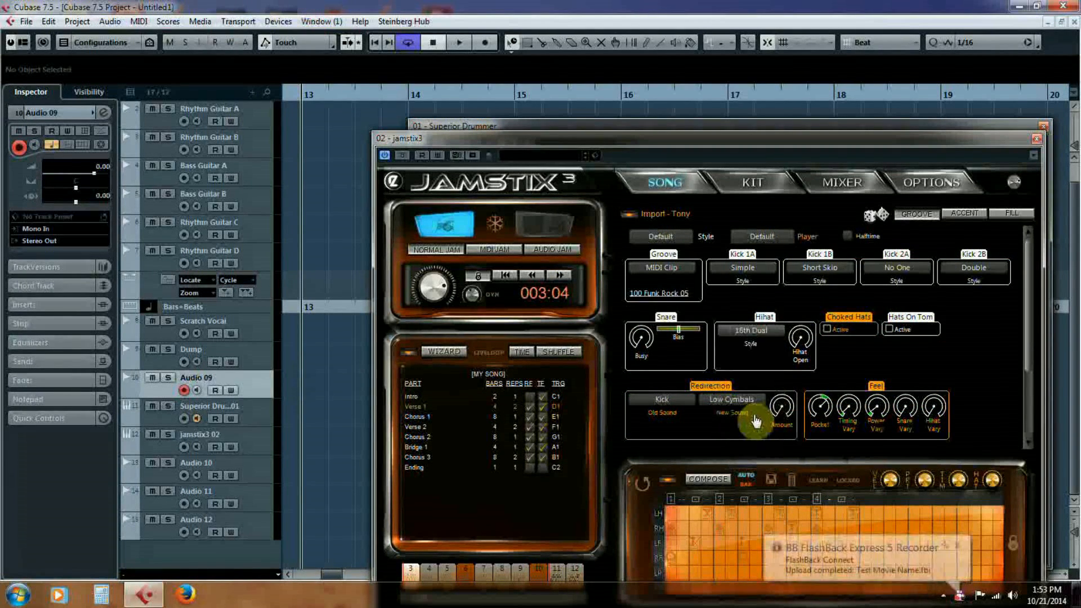
Step: In the Verse 1 fill settings, set the R-Fill type to S/T Build and the toms direction to Any
left_click(1010, 216)
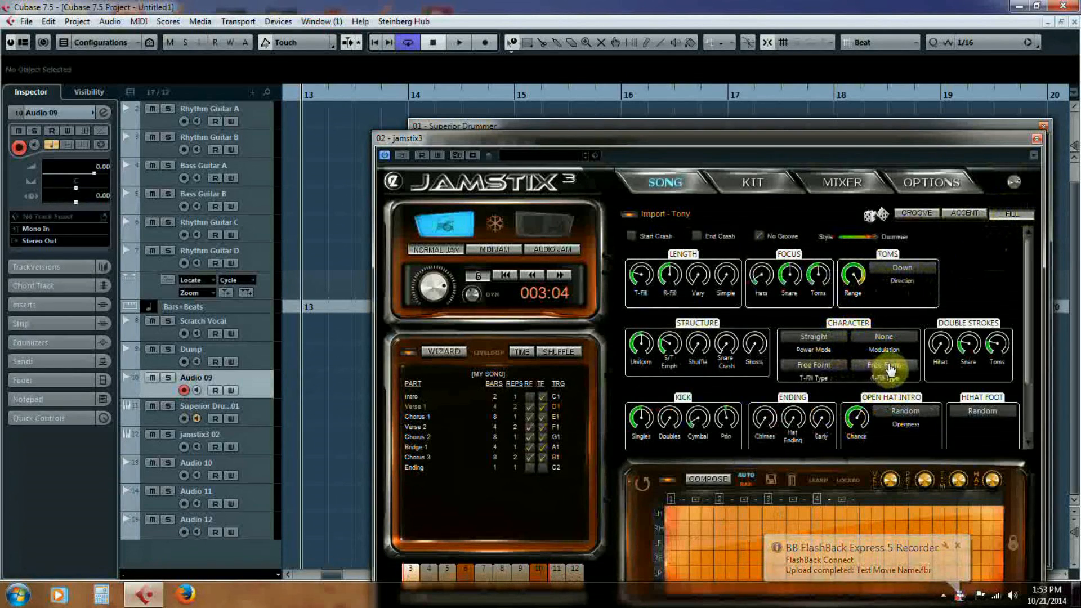
left_click(890, 368)
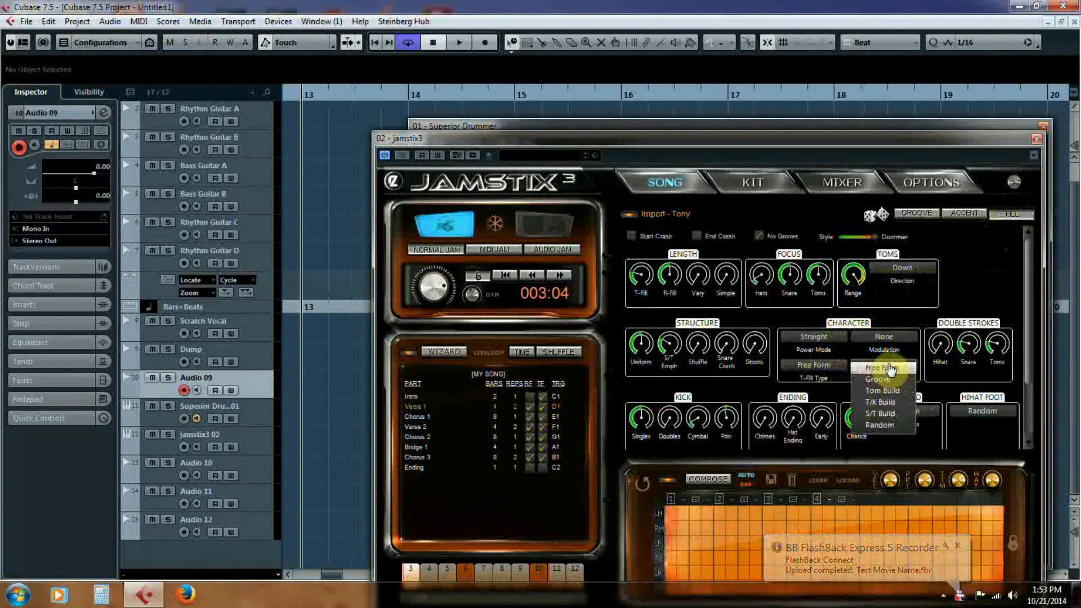
left_click(884, 414)
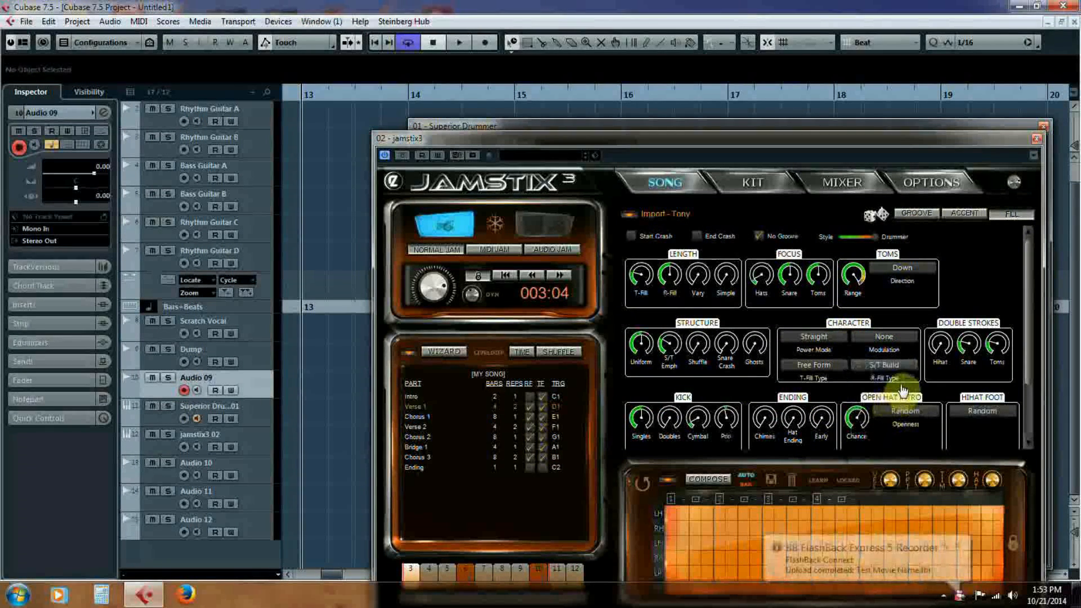
left_click(888, 275)
left_click(889, 305)
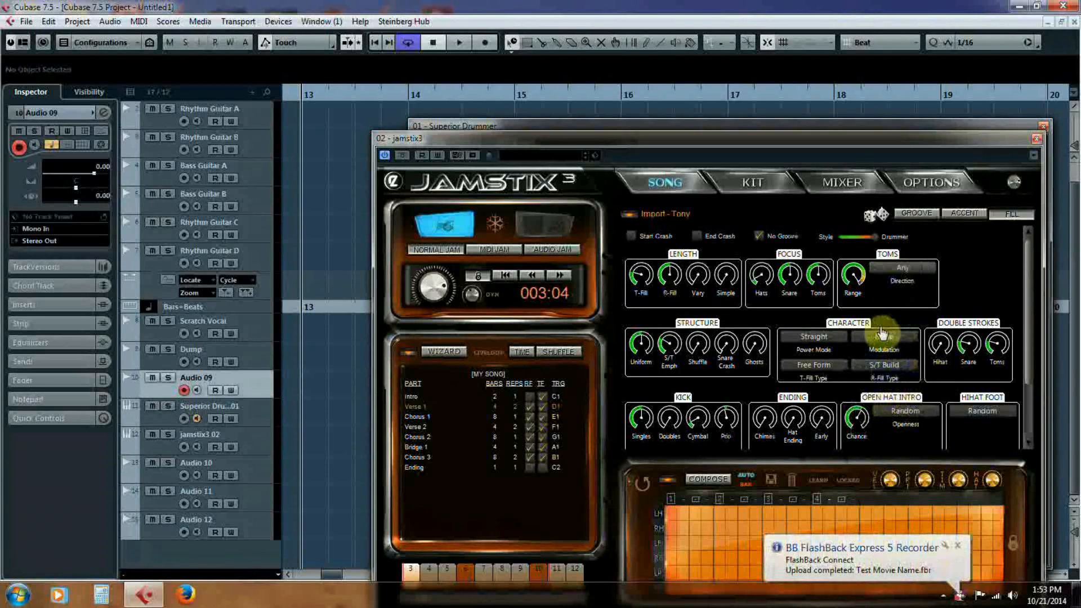
Step: In the Verse 1 fill character settings, set the modulation to Strong and the power mode to Power
left_click(882, 336)
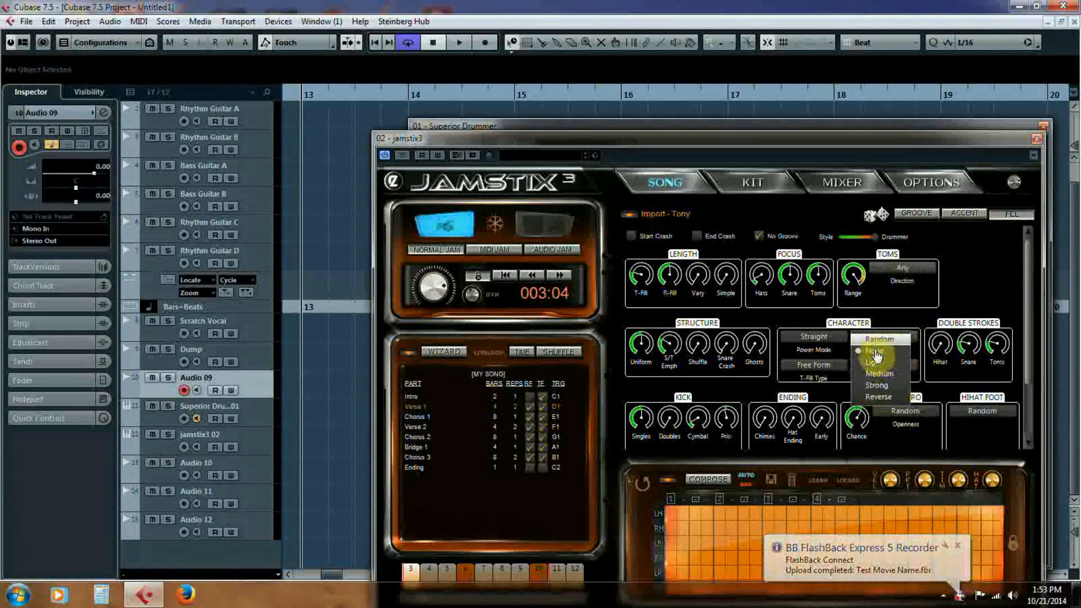
left_click(882, 387)
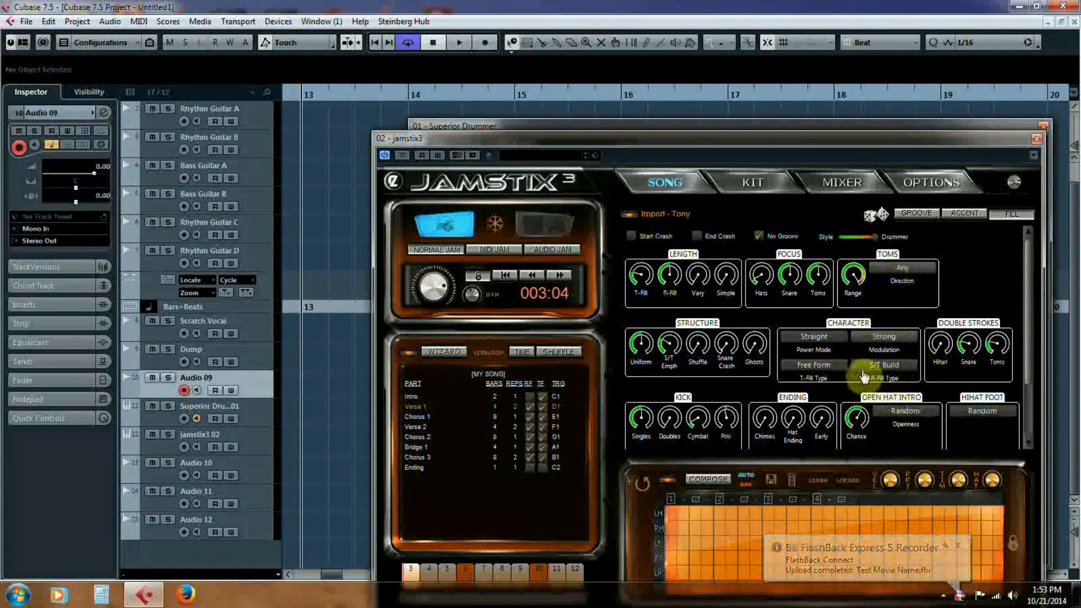
left_click(816, 340)
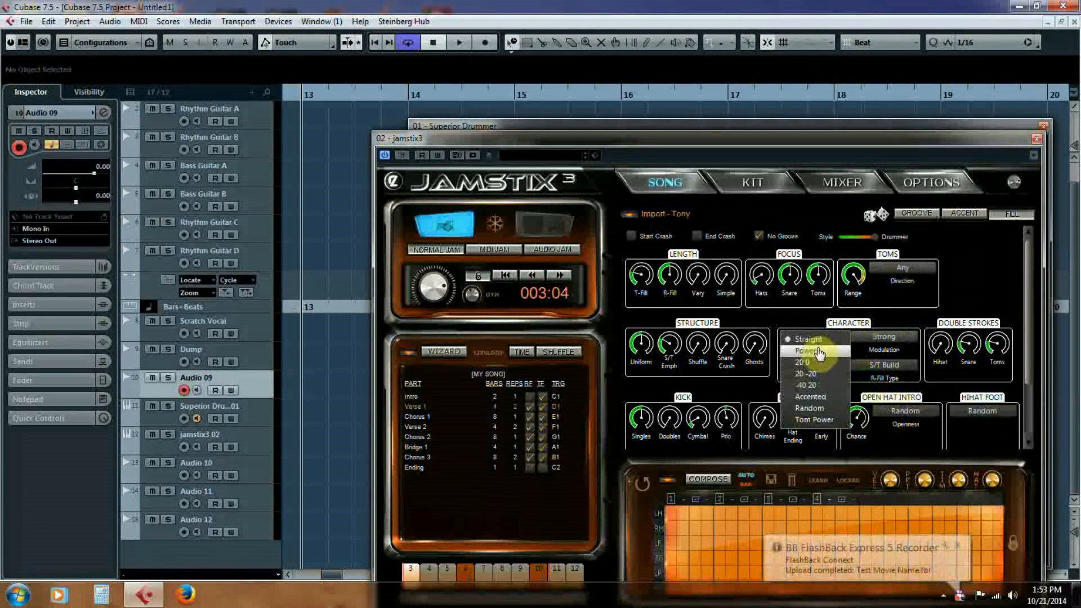
left_click(816, 352)
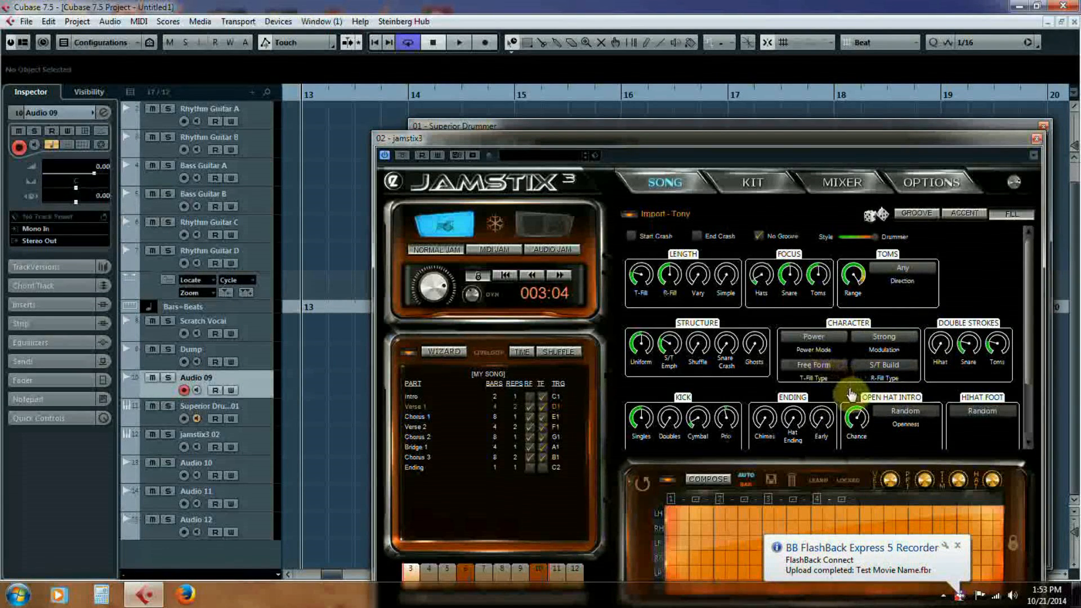
Step: Reselect Verse 1 after viewing the Chorus 1 fill settings, and audition the song from the beginning
left_click(420, 417)
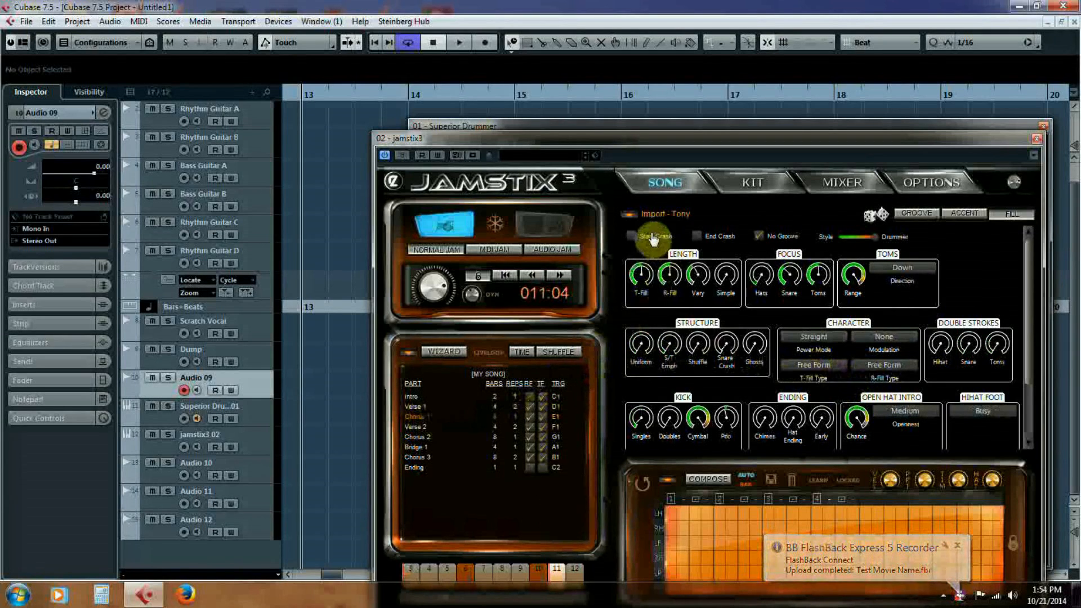
left_click(412, 408)
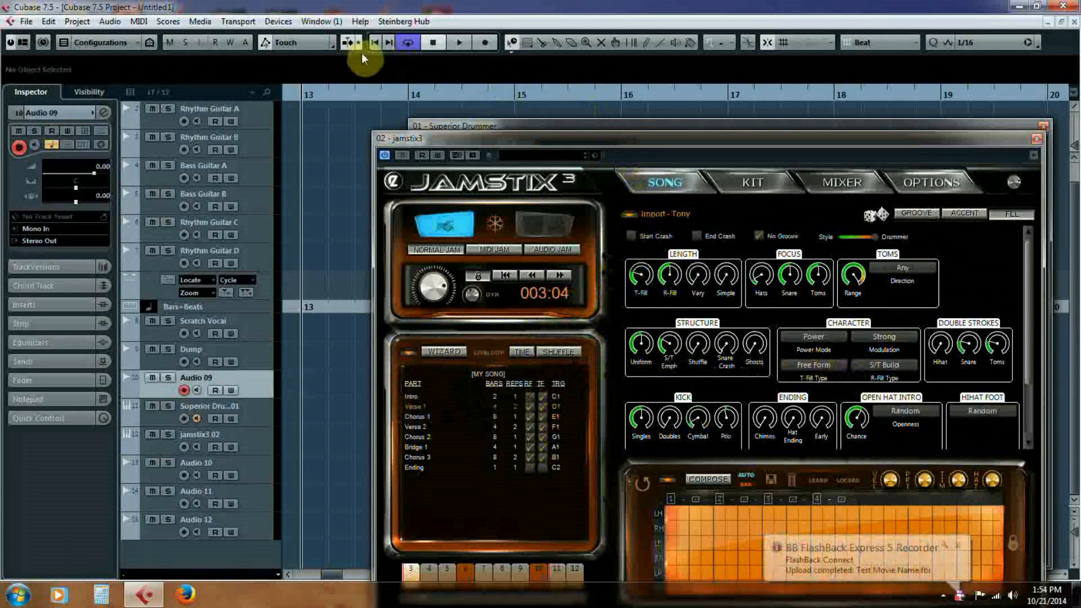
left_click(375, 44)
left_click(455, 37)
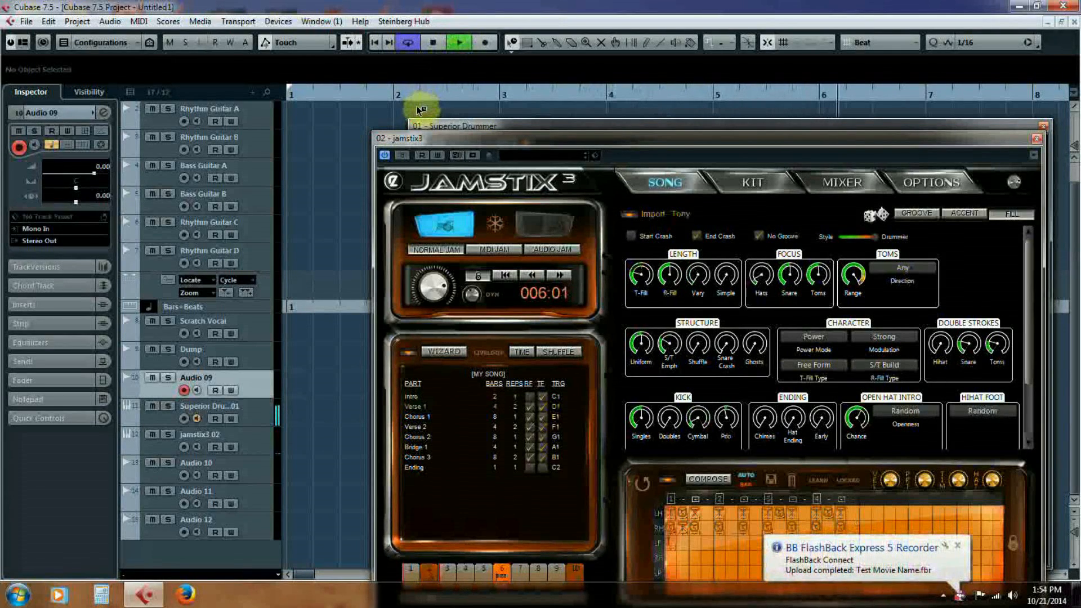
left_click(438, 43)
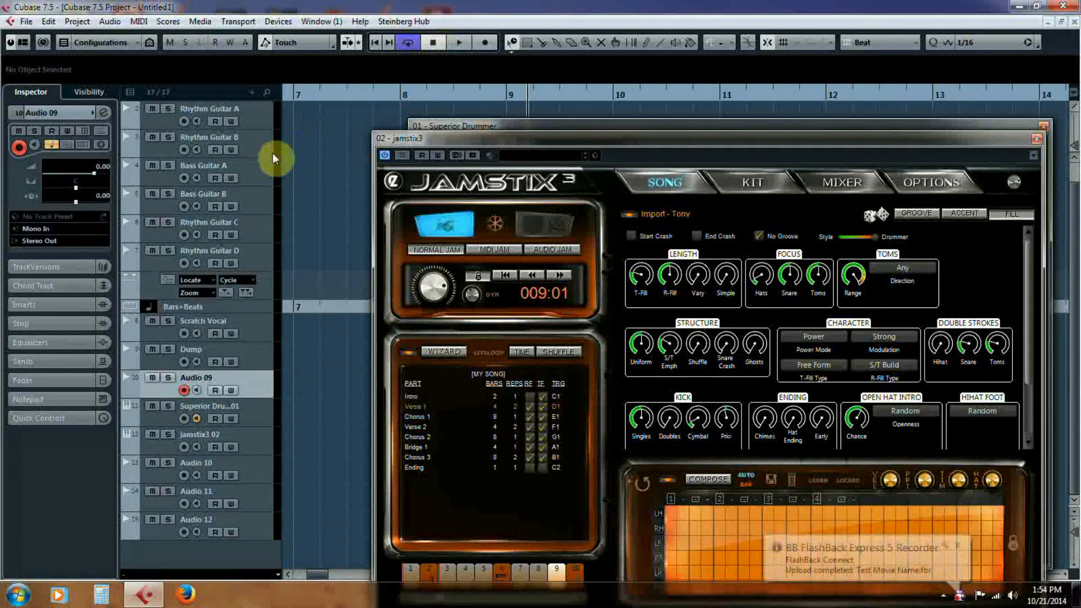
Step: Extract all brain elements of the Mike player, from Comp Filter - Redirection through Accent - L-Kick Splash, into Verse 1
left_click(631, 224)
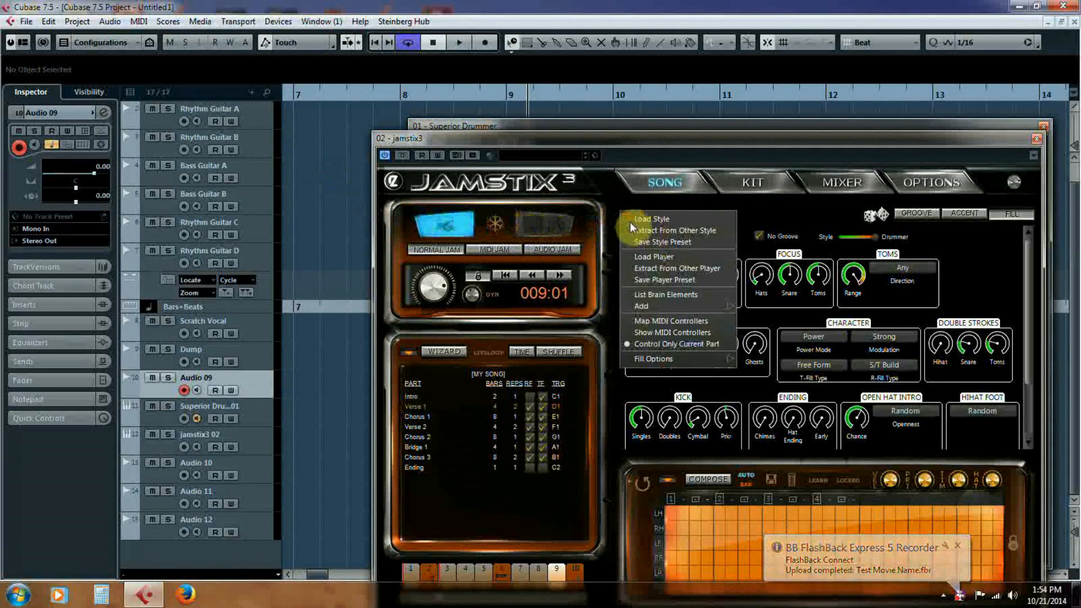
left_click(669, 269)
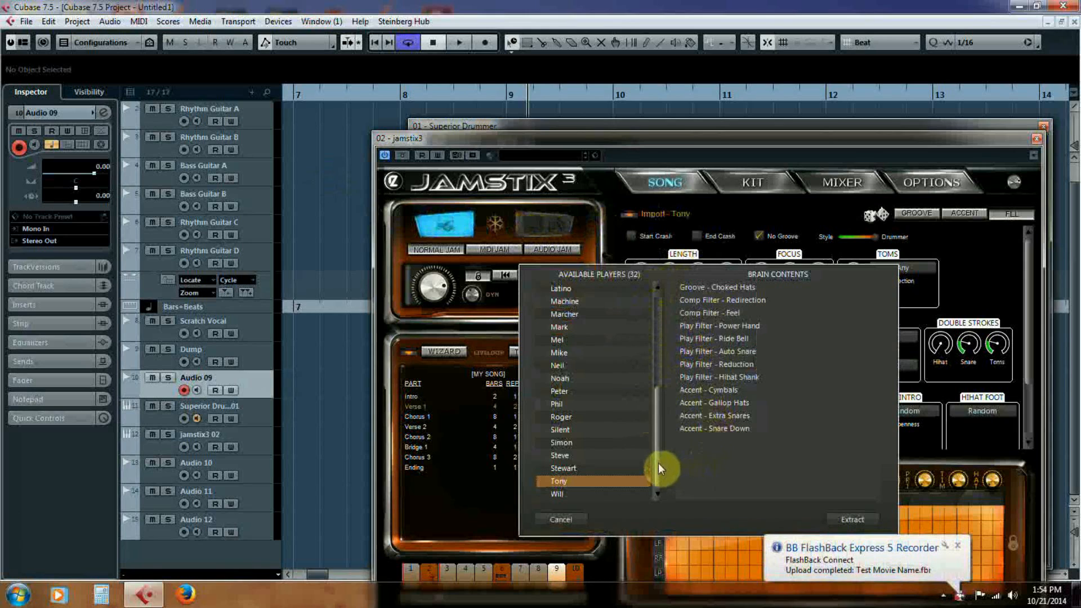
mouse_move(654, 459)
left_mouse_down()
mouse_move(664, 411)
mouse_move(656, 449)
left_mouse_up()
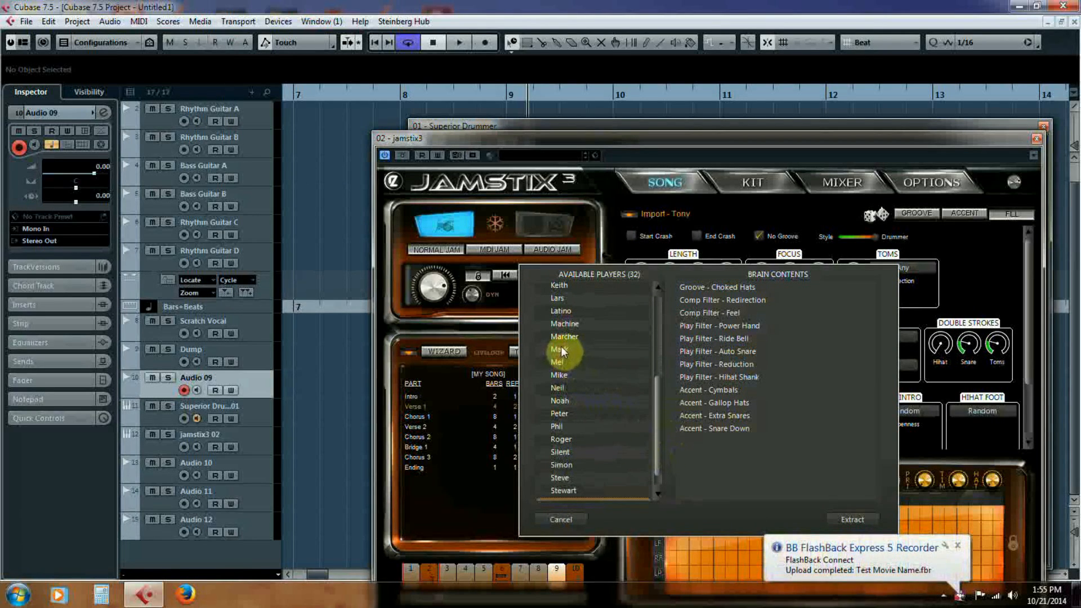
left_click(563, 375)
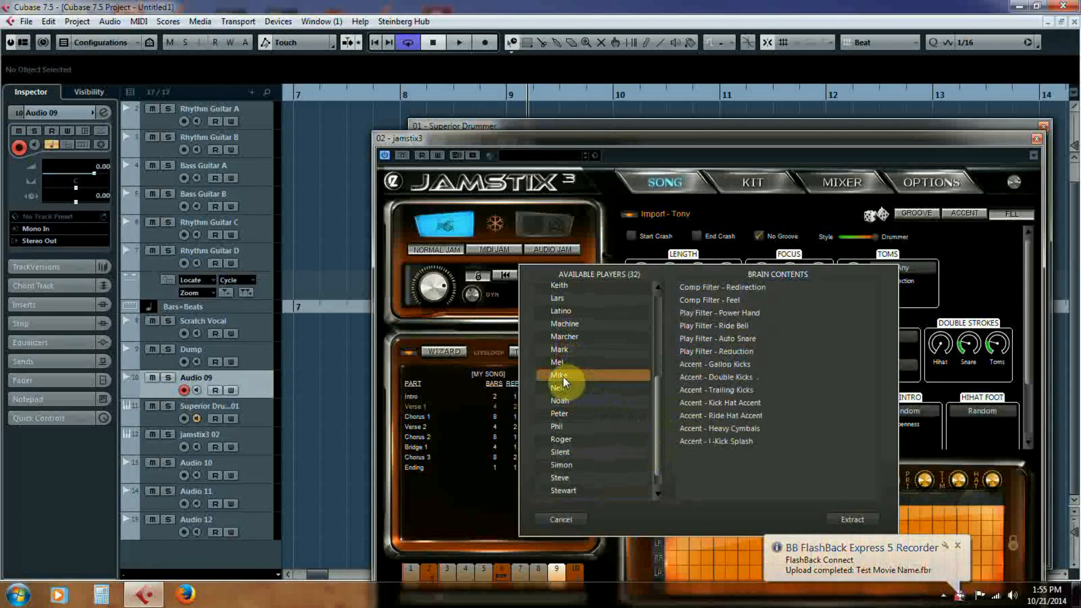
left_click(742, 286)
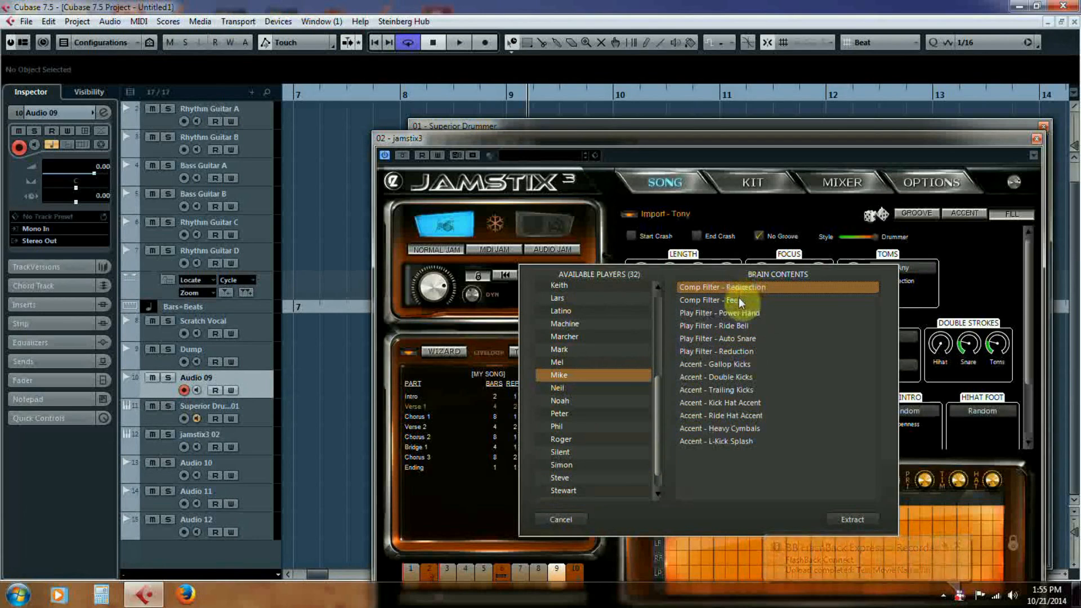
left_click(732, 441, "shift")
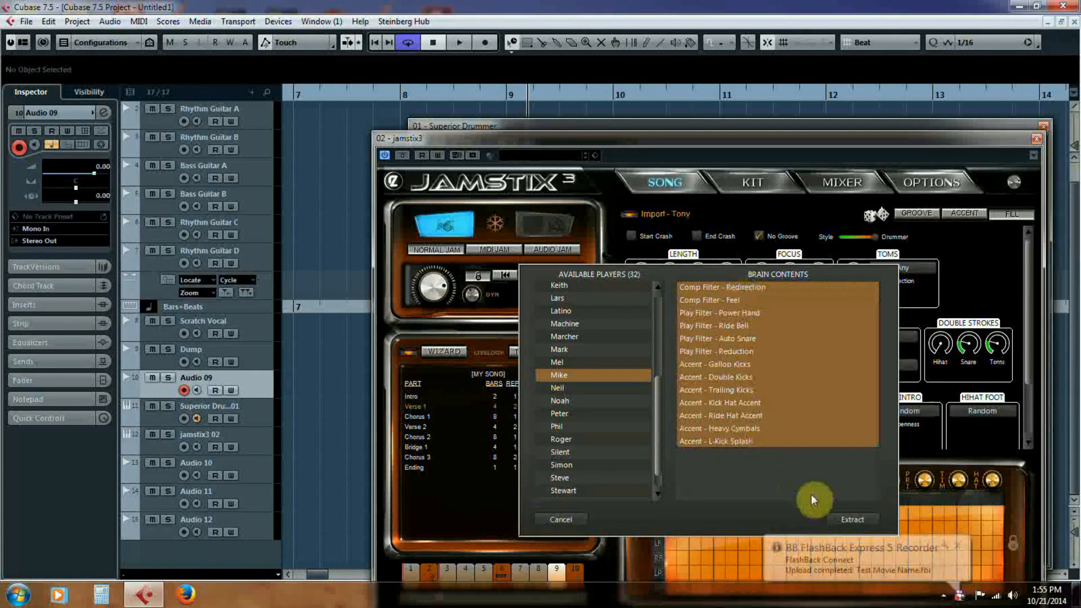
left_click(851, 519)
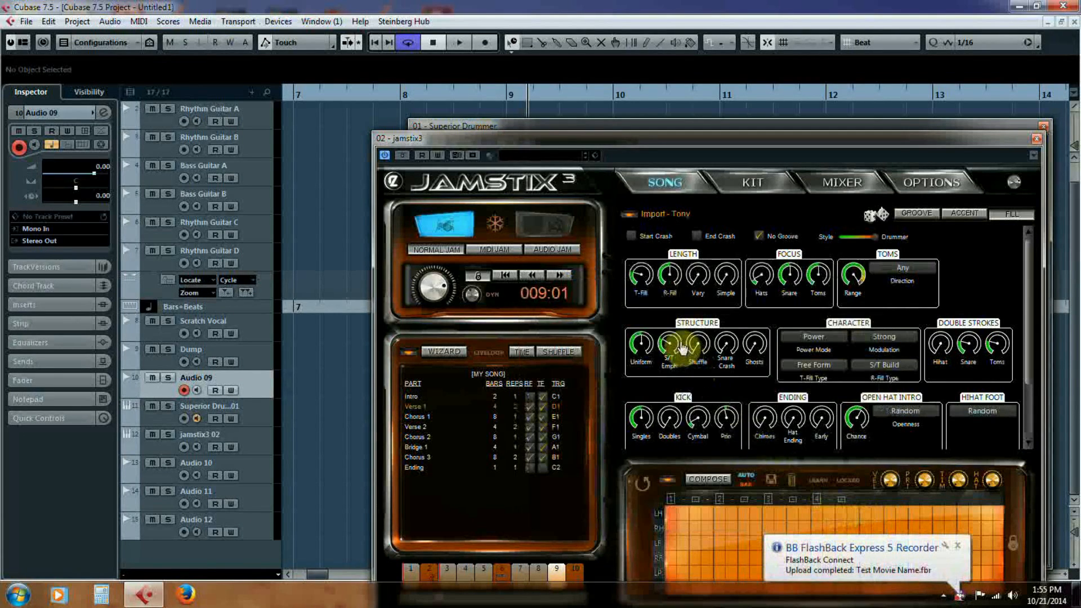
Step: Show the Verse 1 groove settings and play the song from the beginning to audition the extracted player elements
left_click(917, 214)
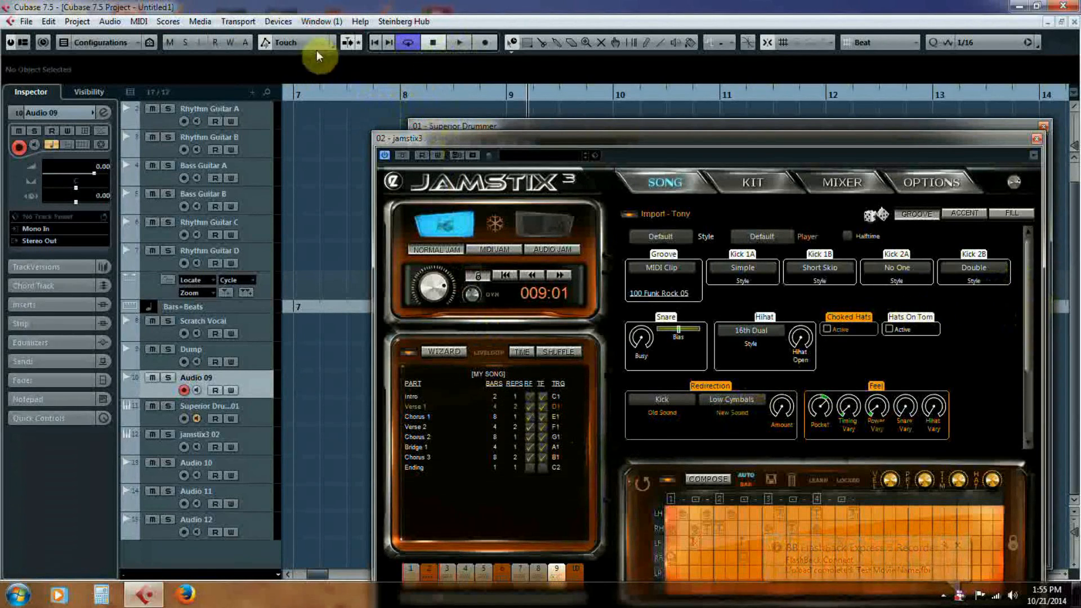
left_click(375, 42)
left_click(457, 45)
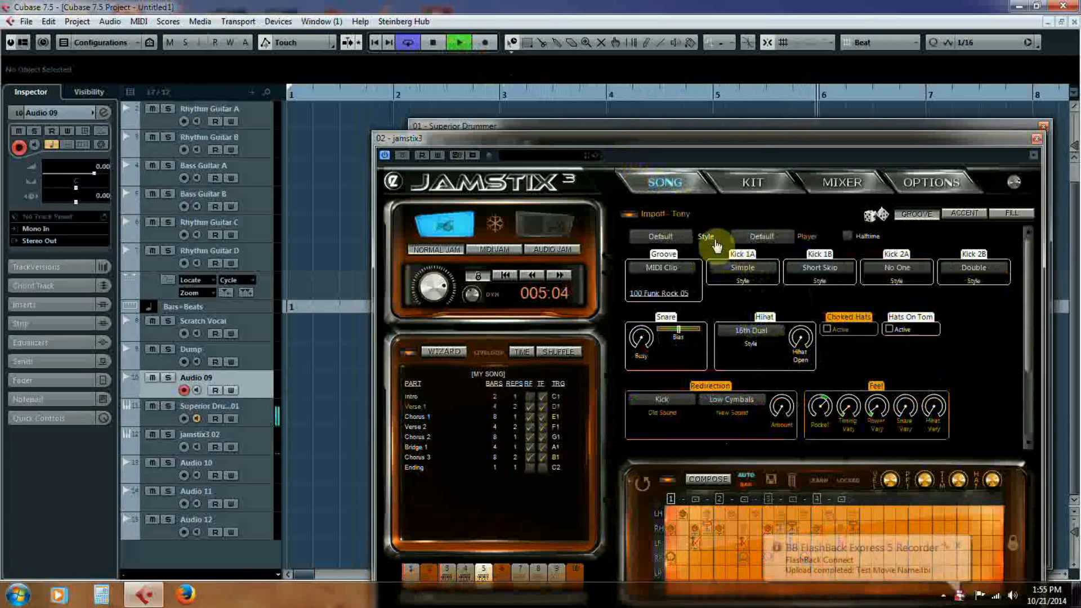
left_click(434, 42)
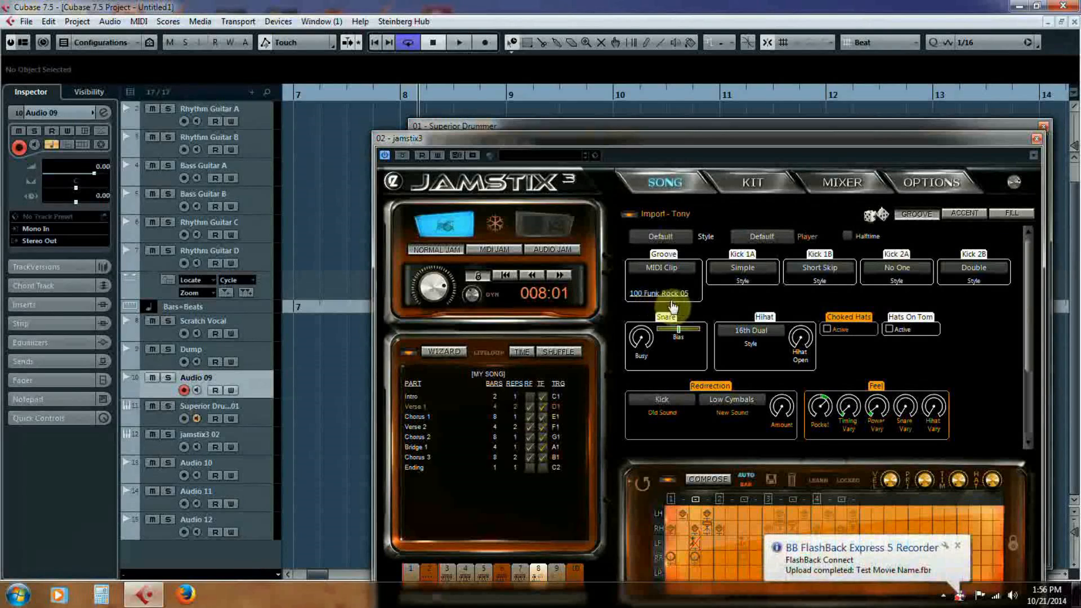
left_click(624, 219)
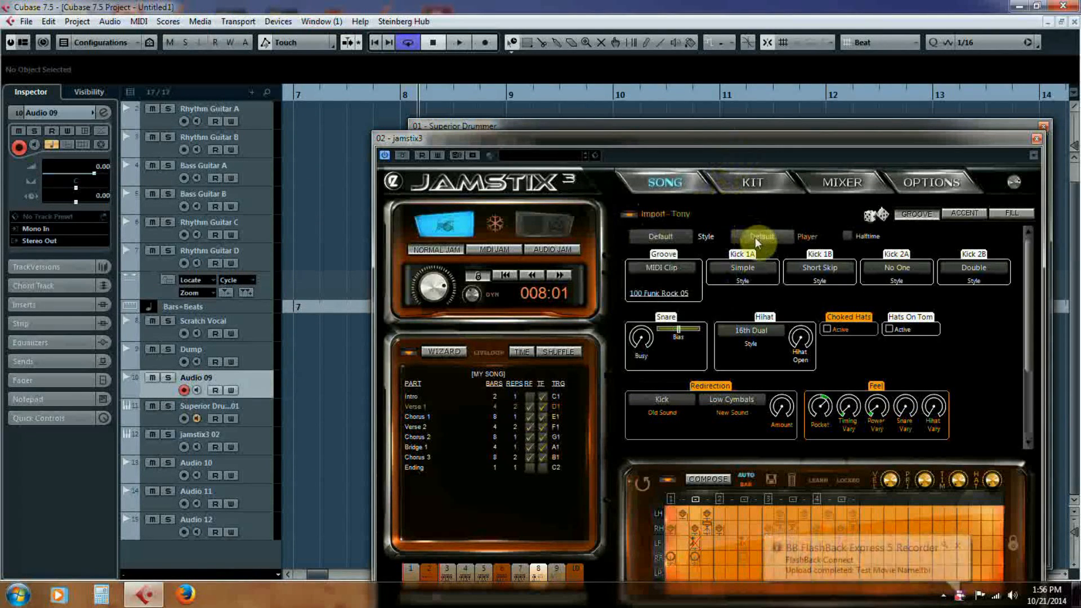
left_click(667, 239)
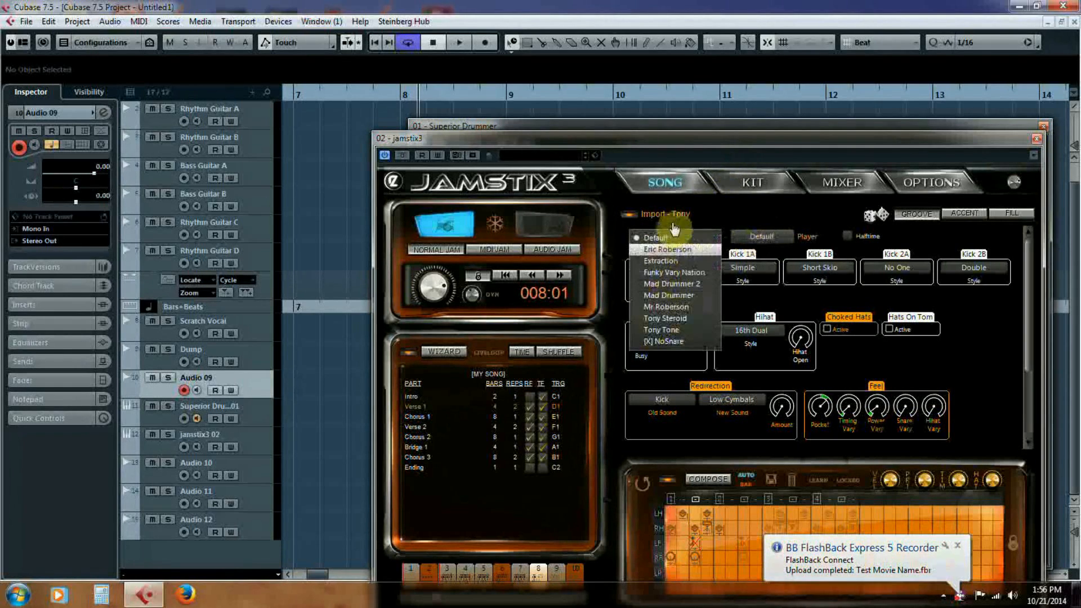
left_click(723, 200)
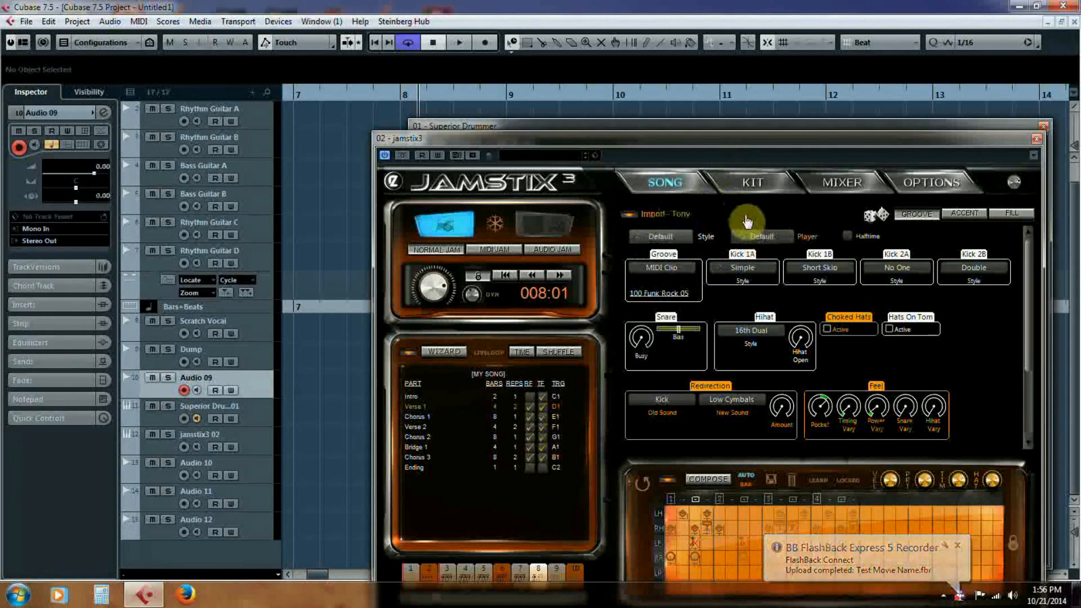